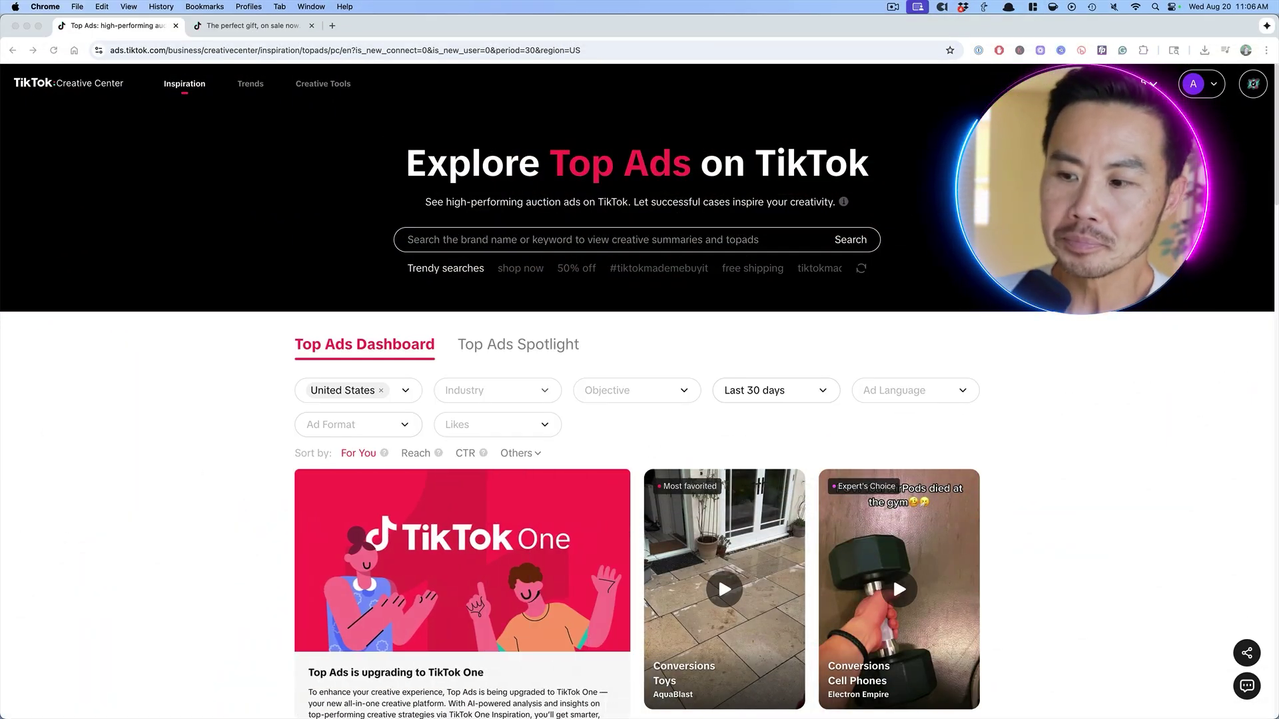
# Step: Search TikTok top ads for 'storyworth' and scroll to the two result cards with their stats
pyautogui.scroll(-5, 478, 294)
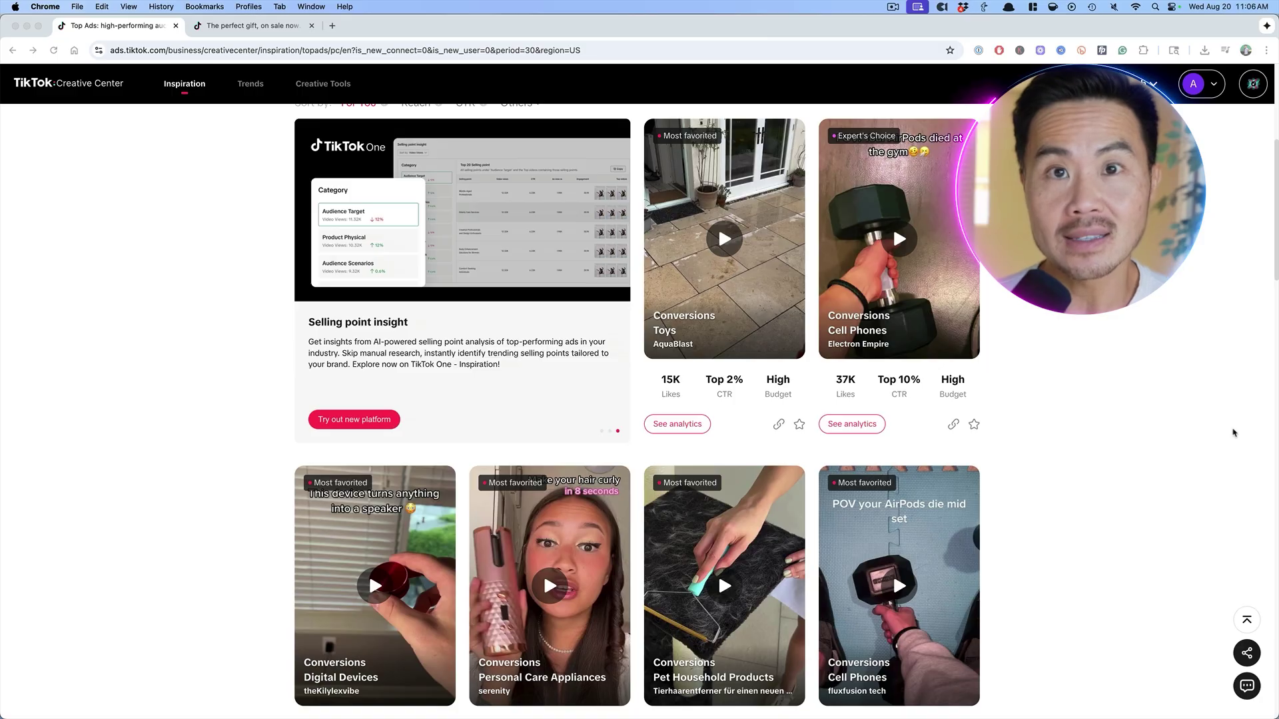
pyautogui.scroll(5, 1233, 433)
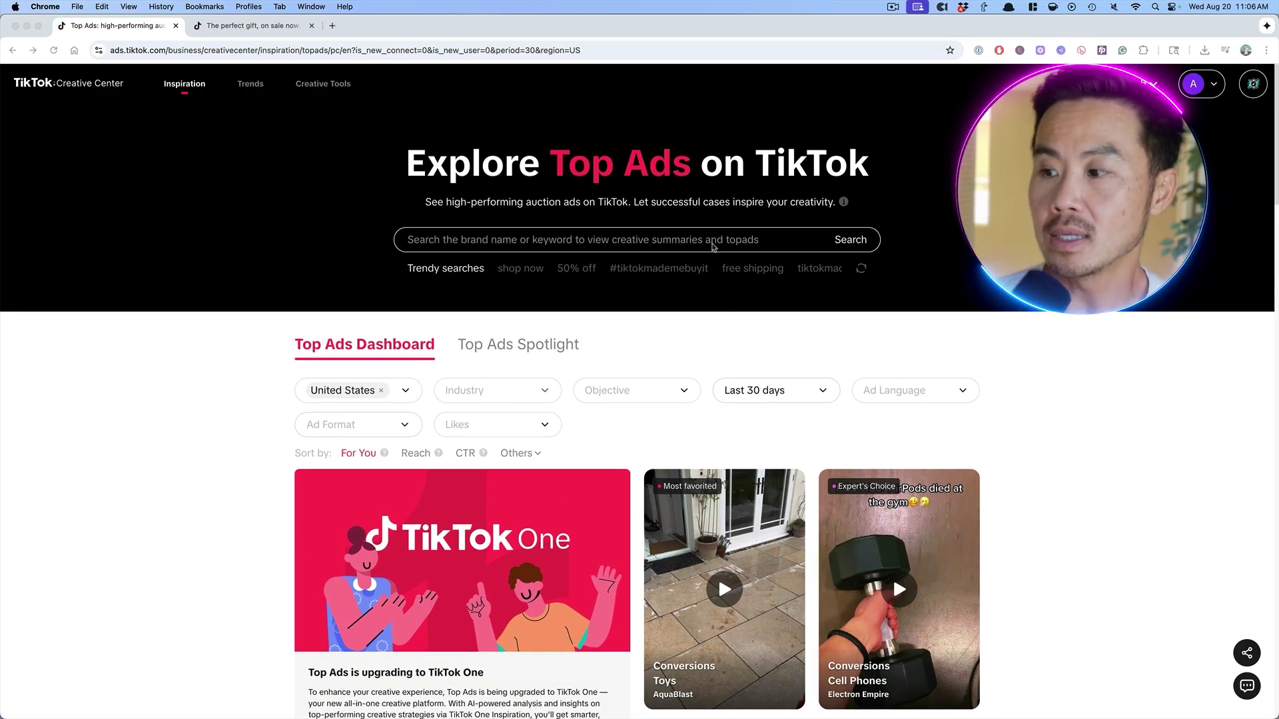
pyautogui.click(672, 242)
pyautogui.write('storyworth')
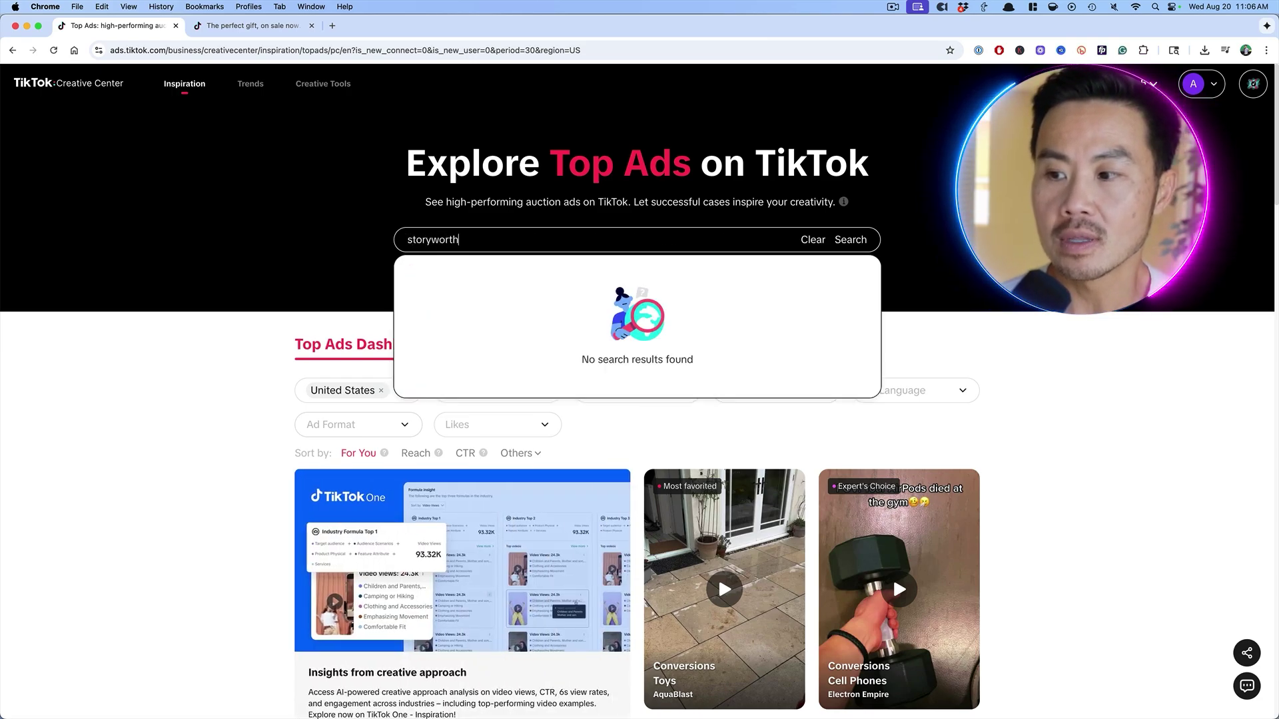
pyautogui.press('Return')
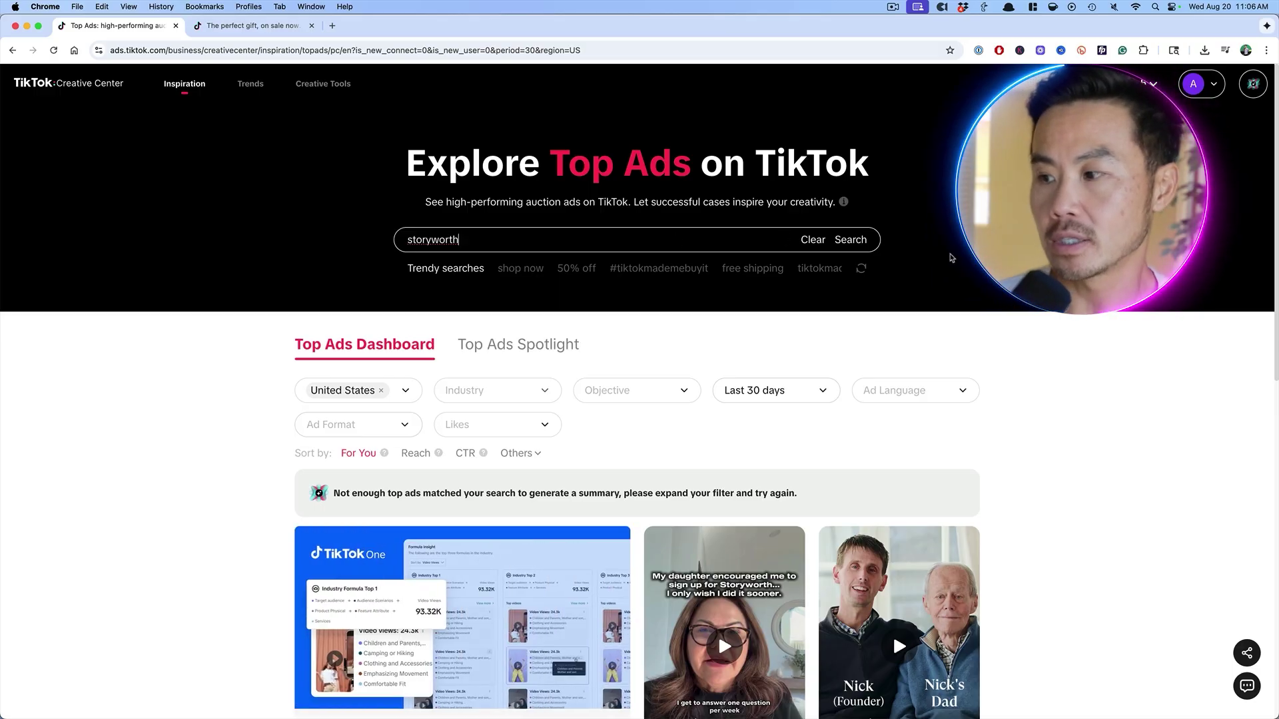
pyautogui.scroll(-3, 952, 258)
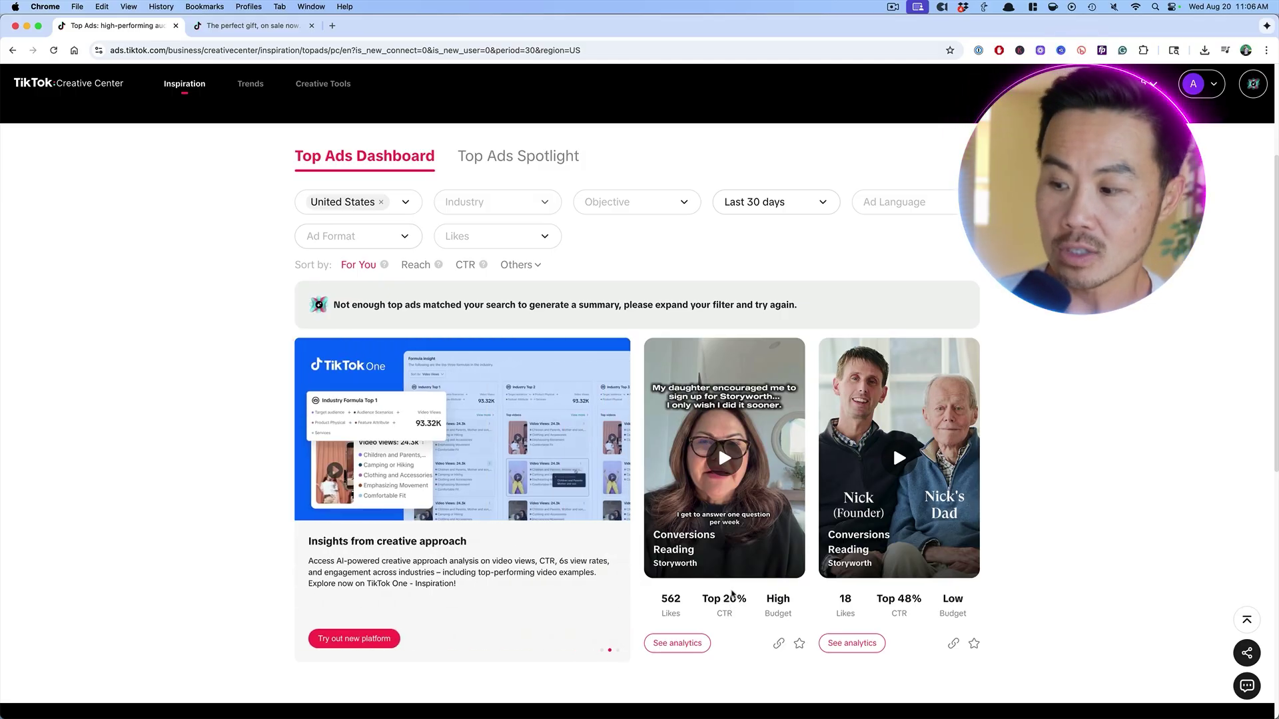
# Step: Open the Storyworth ad's detail page and watch its video enlarged
pyautogui.click(227, 28)
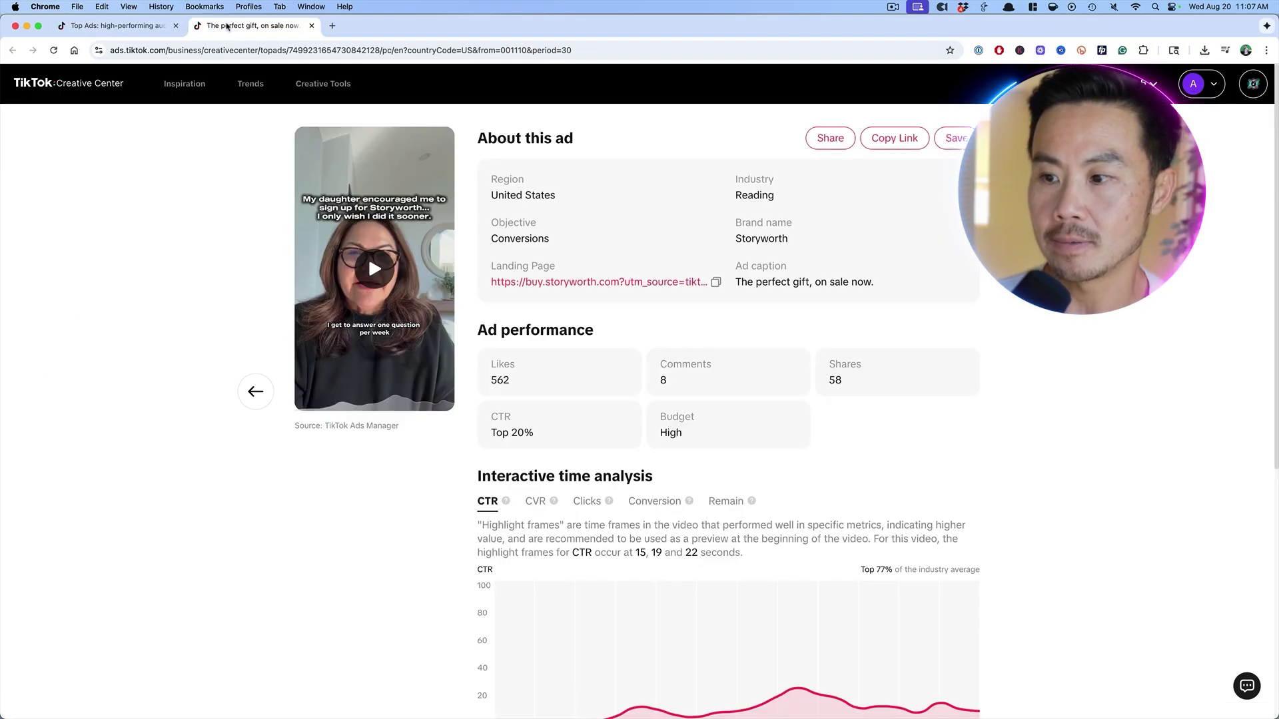
pyautogui.click(405, 293)
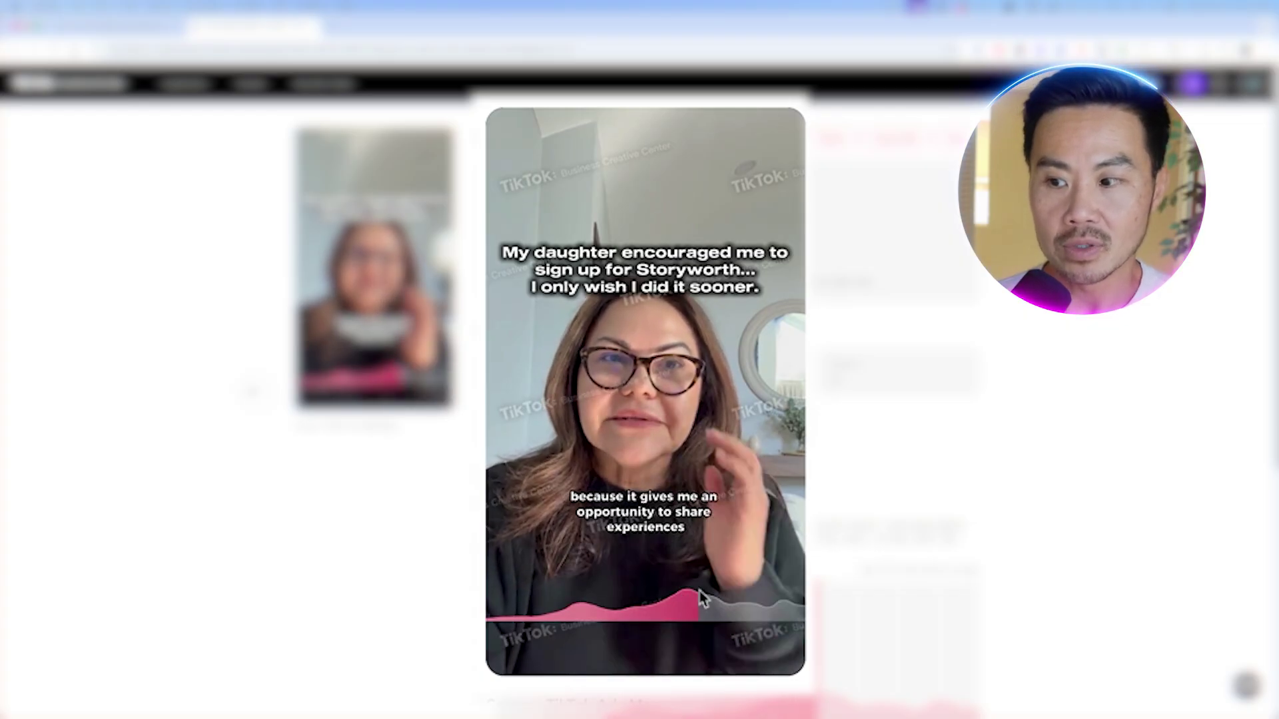
pyautogui.moveTo(685, 604)
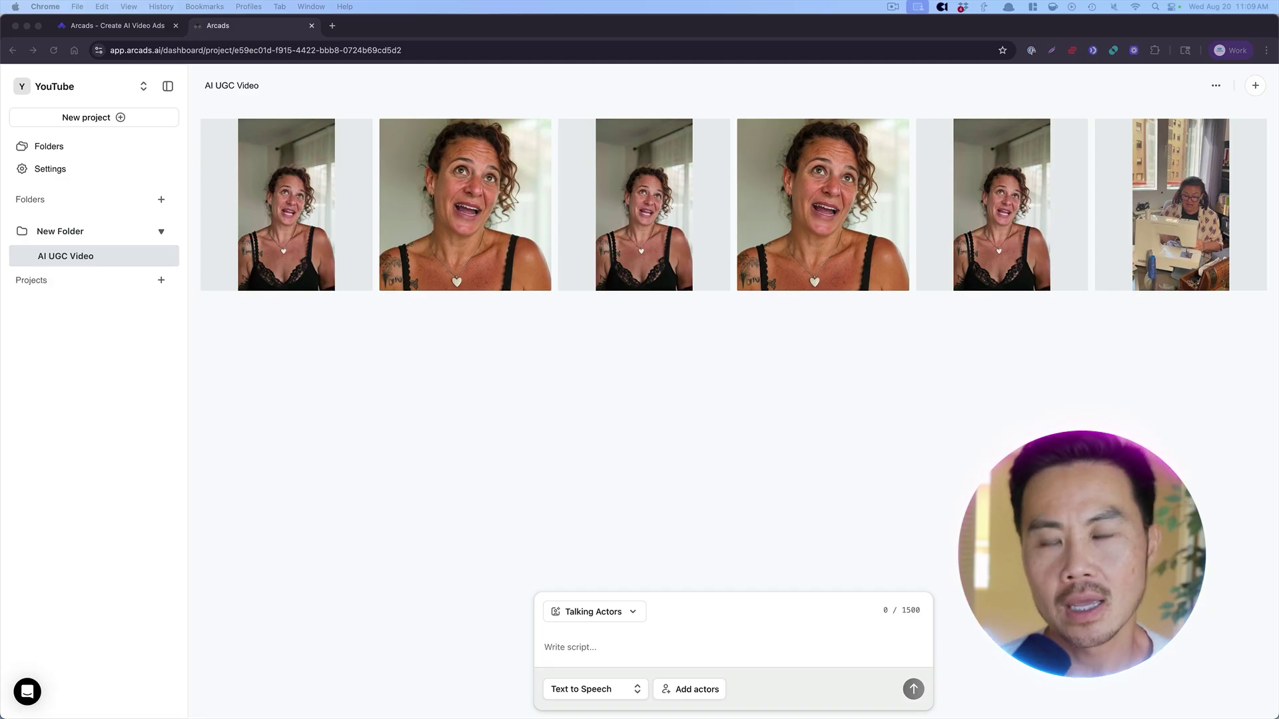
# Step: Paste the four-paragraph family-photo script, fix its paragraph breaks, and bring up actor selection
pyautogui.click(114, 257)
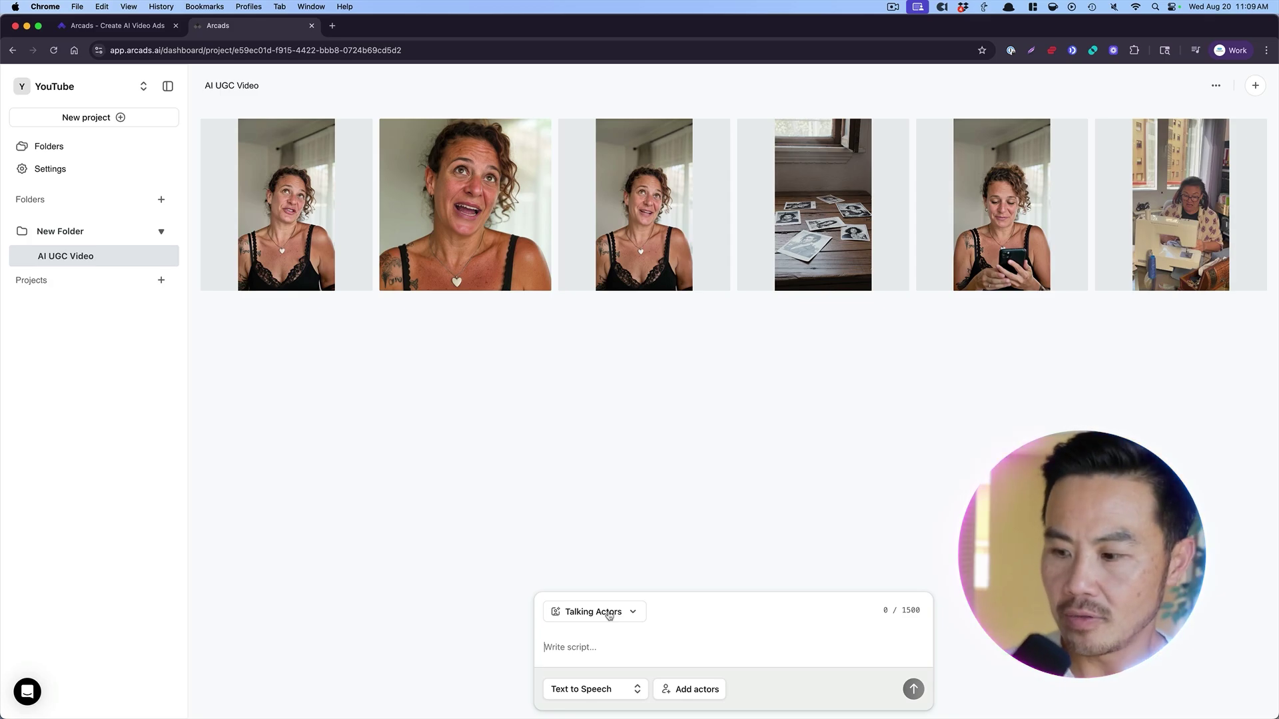
pyautogui.write("I get to add audio to photos from my childhood, my life, and important moments from our entire family's lives.  I love this idea because it give me an opportunity to share experiences that I might not have already shared with my kids.  I love the process because it's not overwhelming.  I'm so excited to start recording the stories behind a memorable photo.")
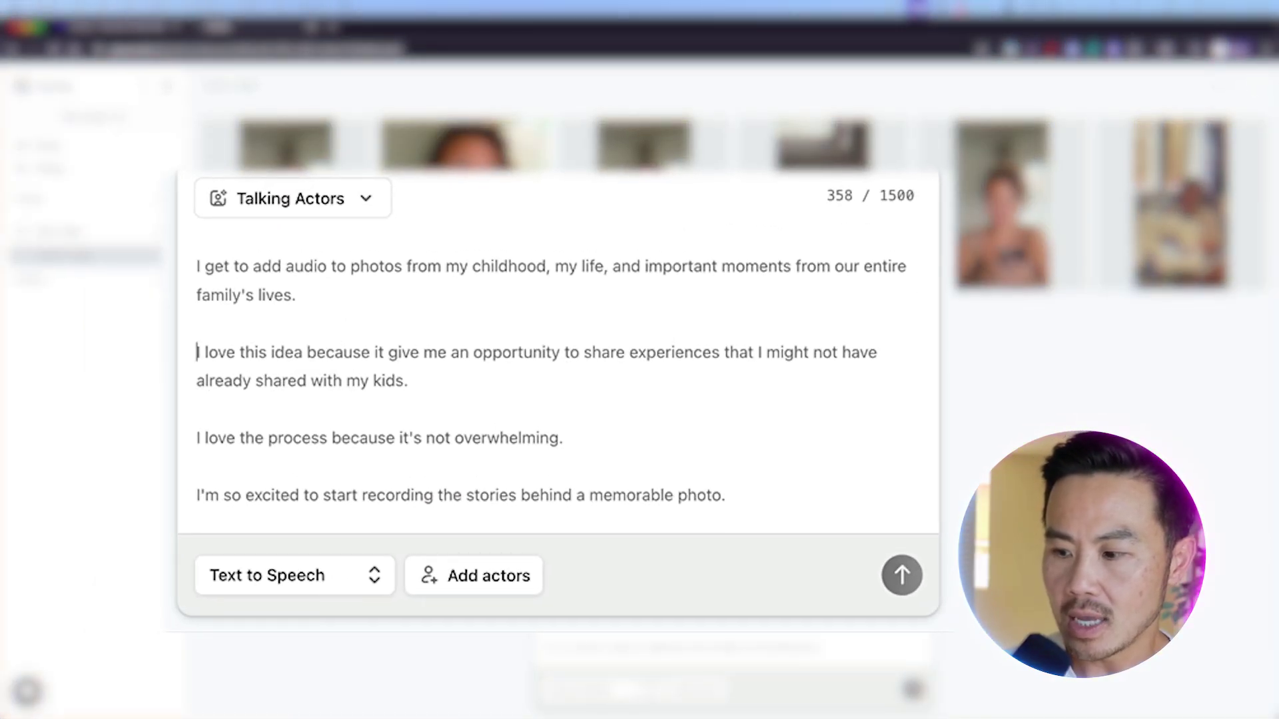
pyautogui.press('BackSpace')
pyautogui.press('BackSpace')
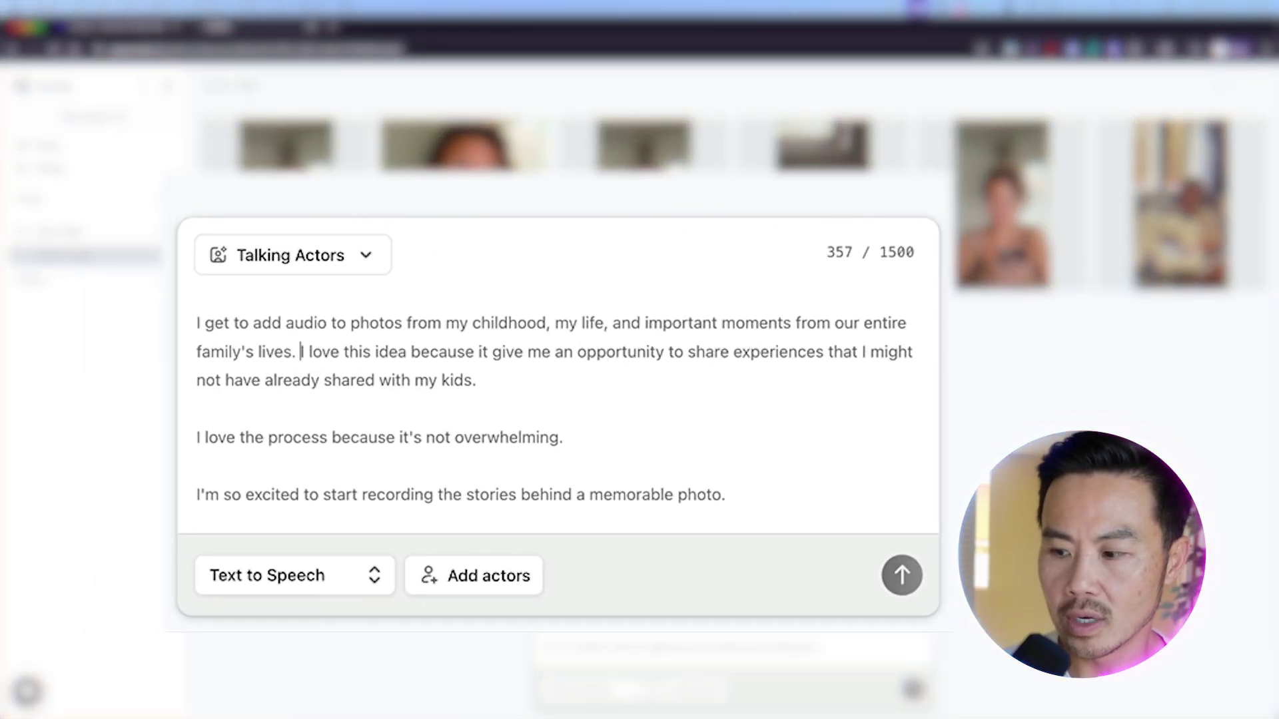
pyautogui.press('Return')
pyautogui.press('Return')
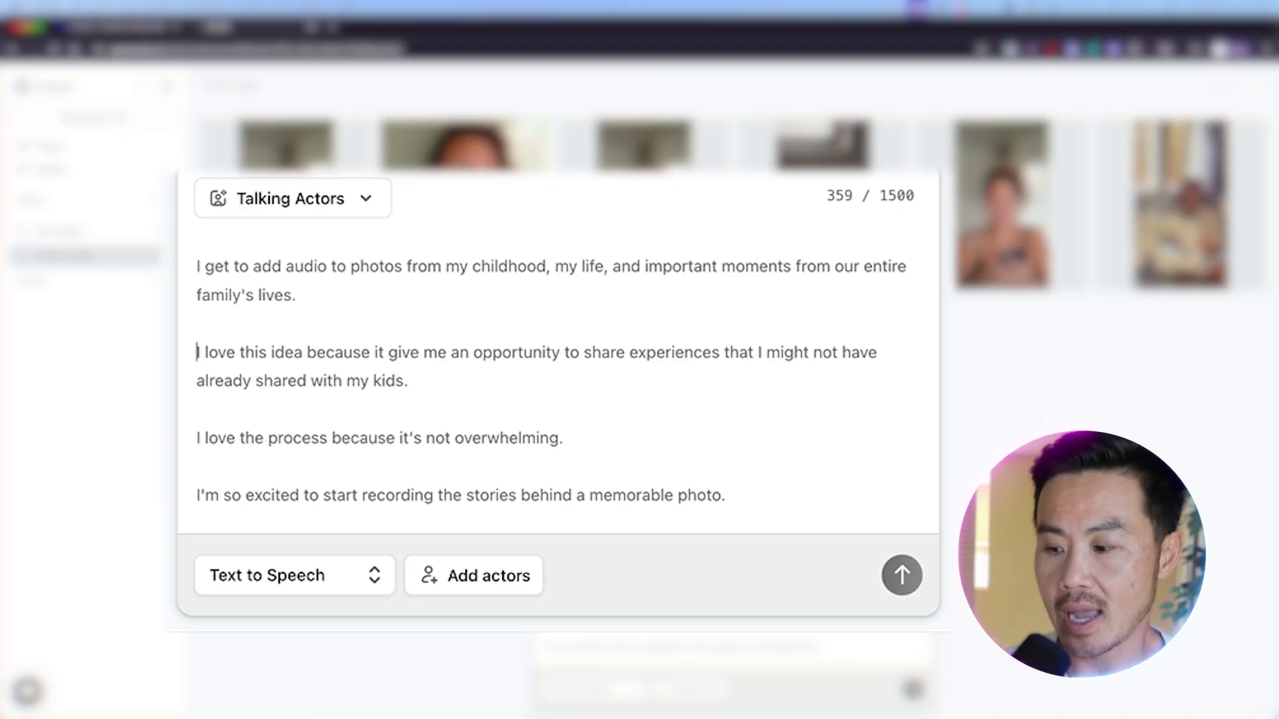
pyautogui.click(687, 690)
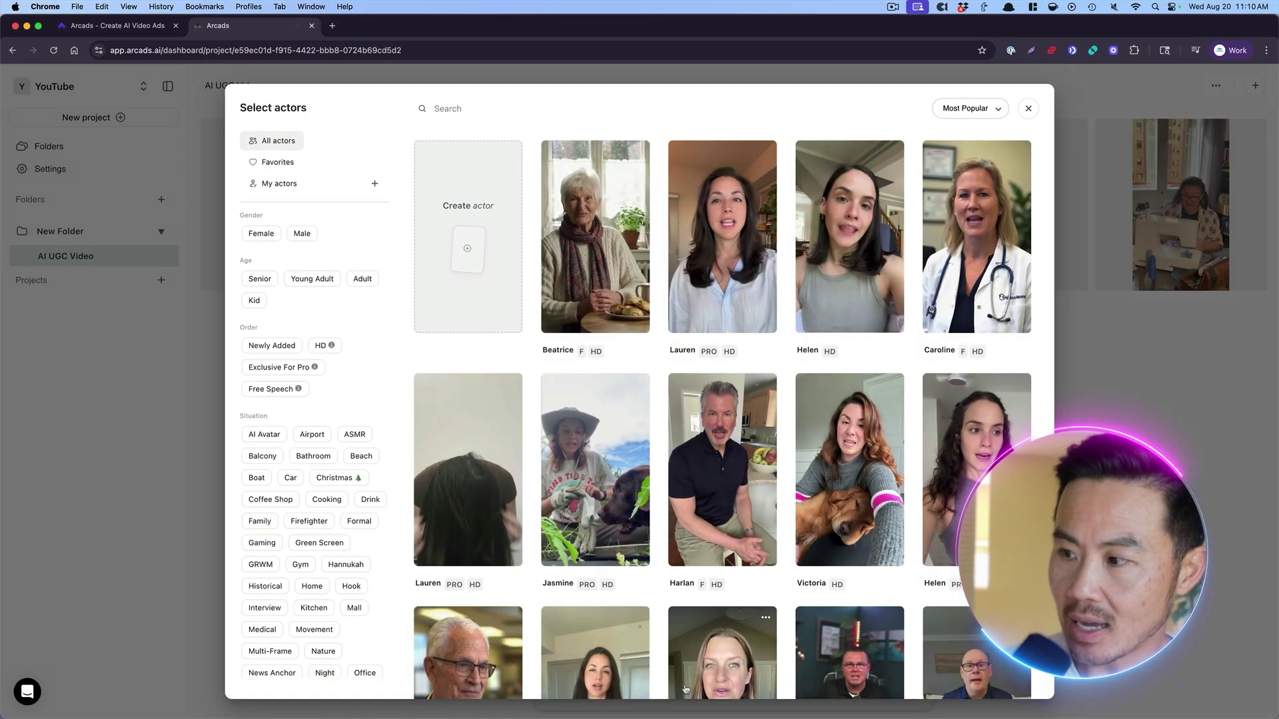
# Step: Filter the actor library to senior actors and select Noelle
pyautogui.scroll(-3, 695, 471)
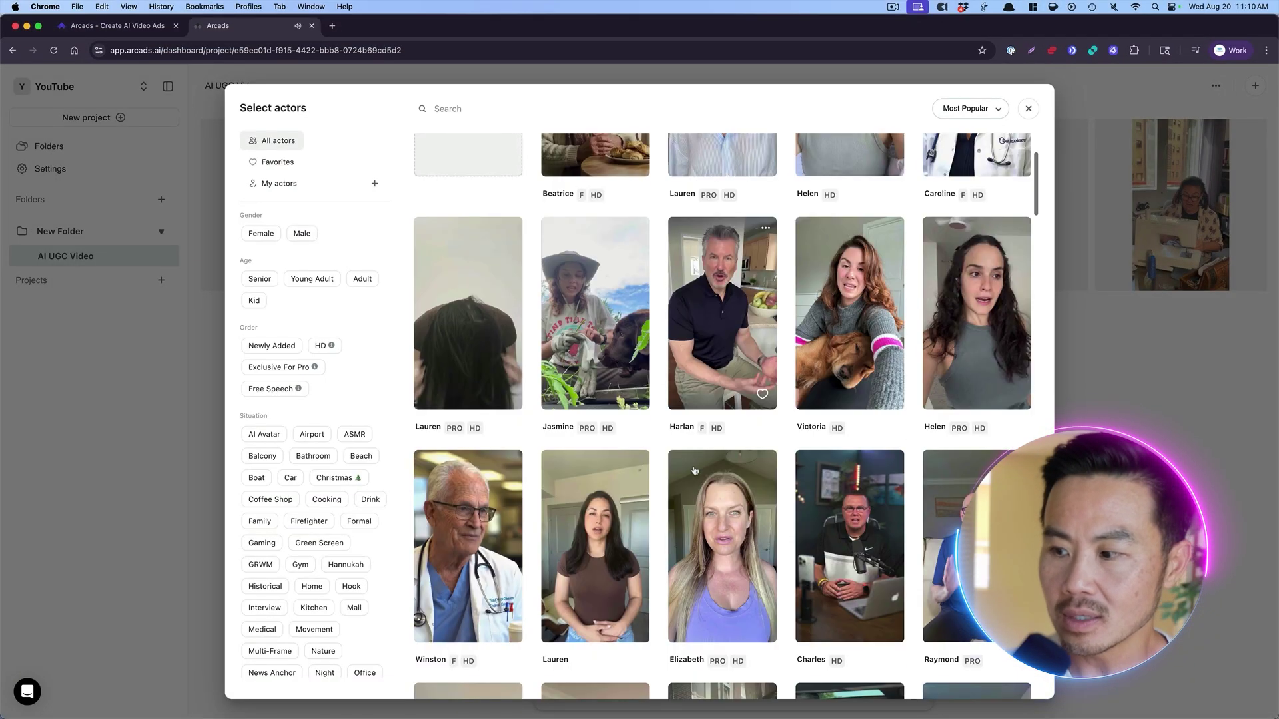
pyautogui.scroll(-4, 695, 471)
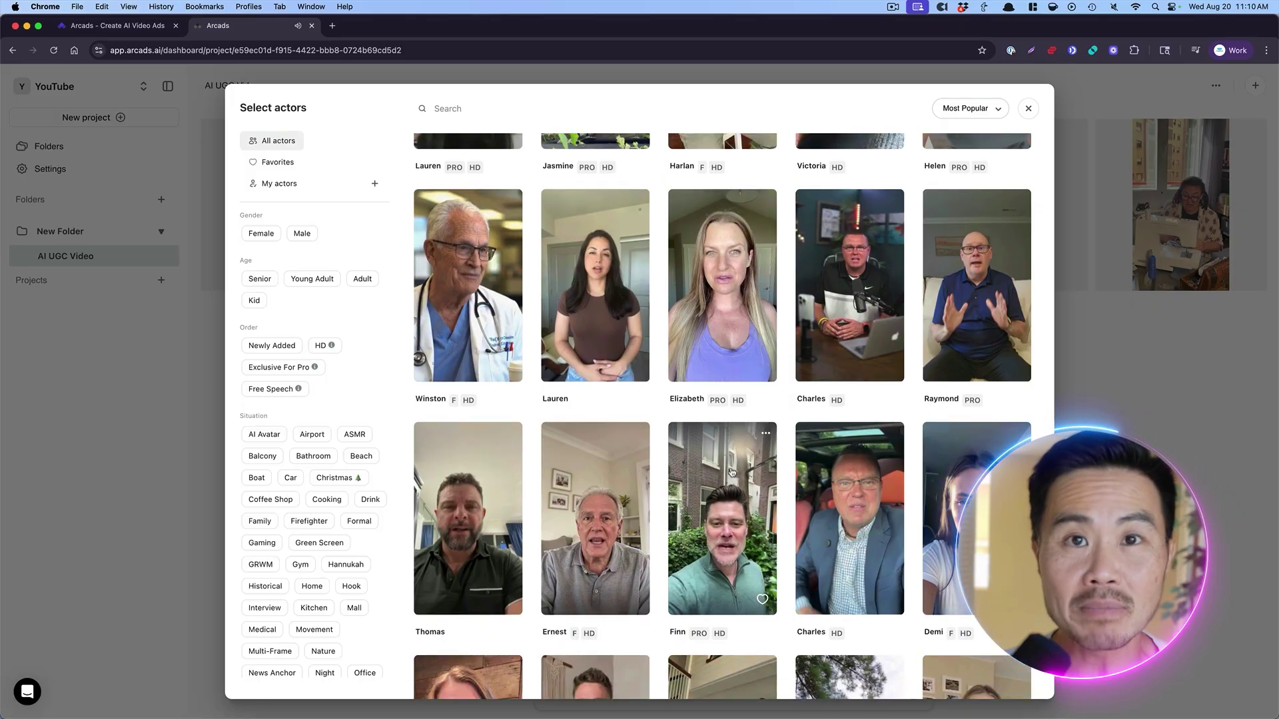
pyautogui.scroll(3, 731, 472)
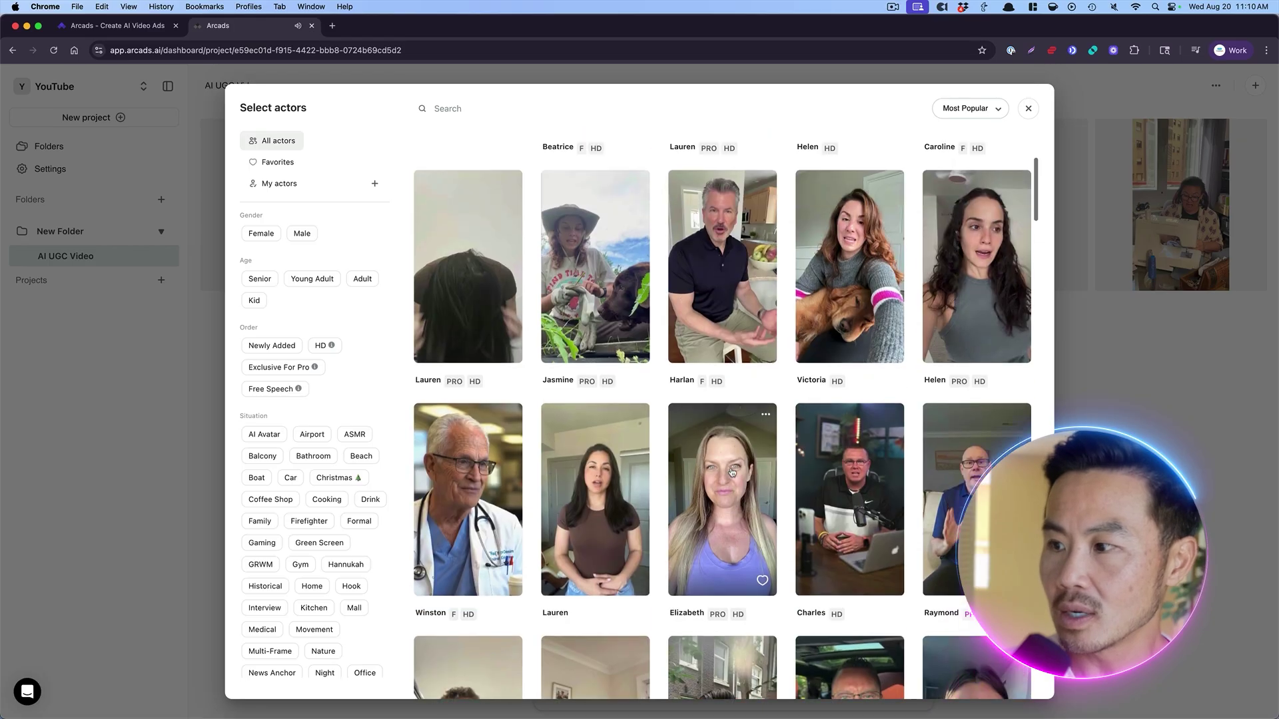
pyautogui.scroll(2, 732, 472)
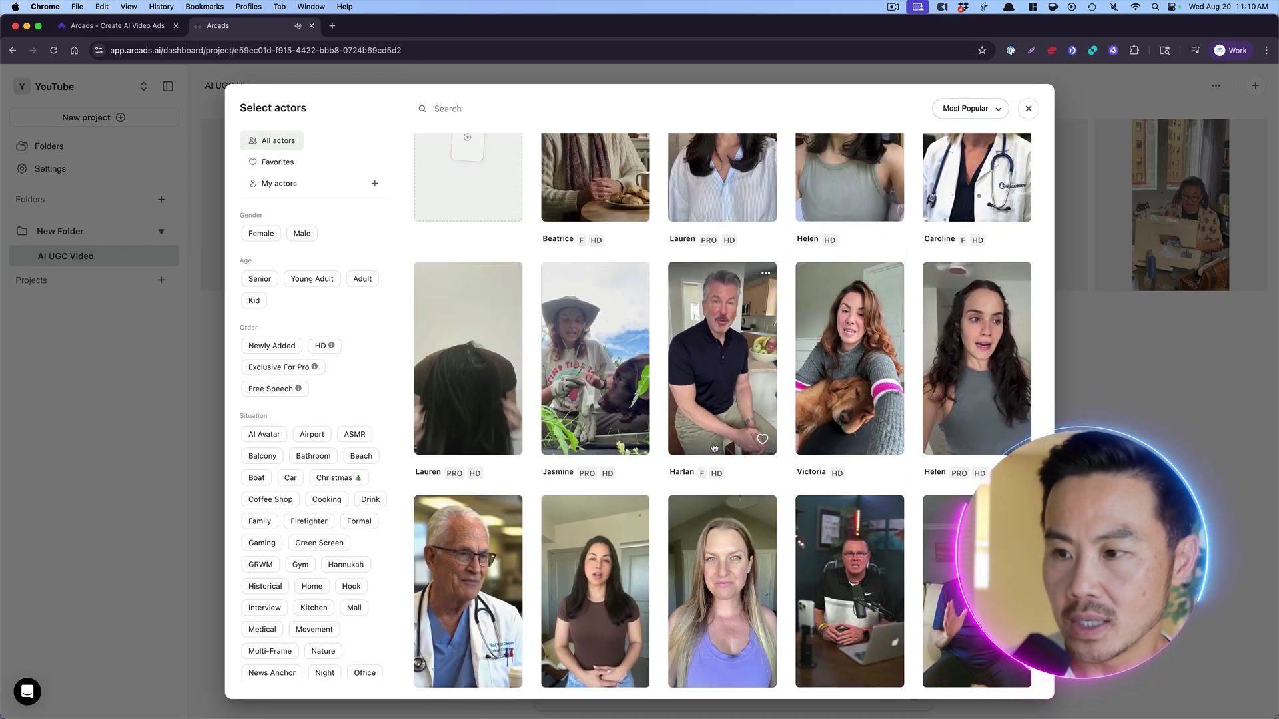
pyautogui.click(260, 278)
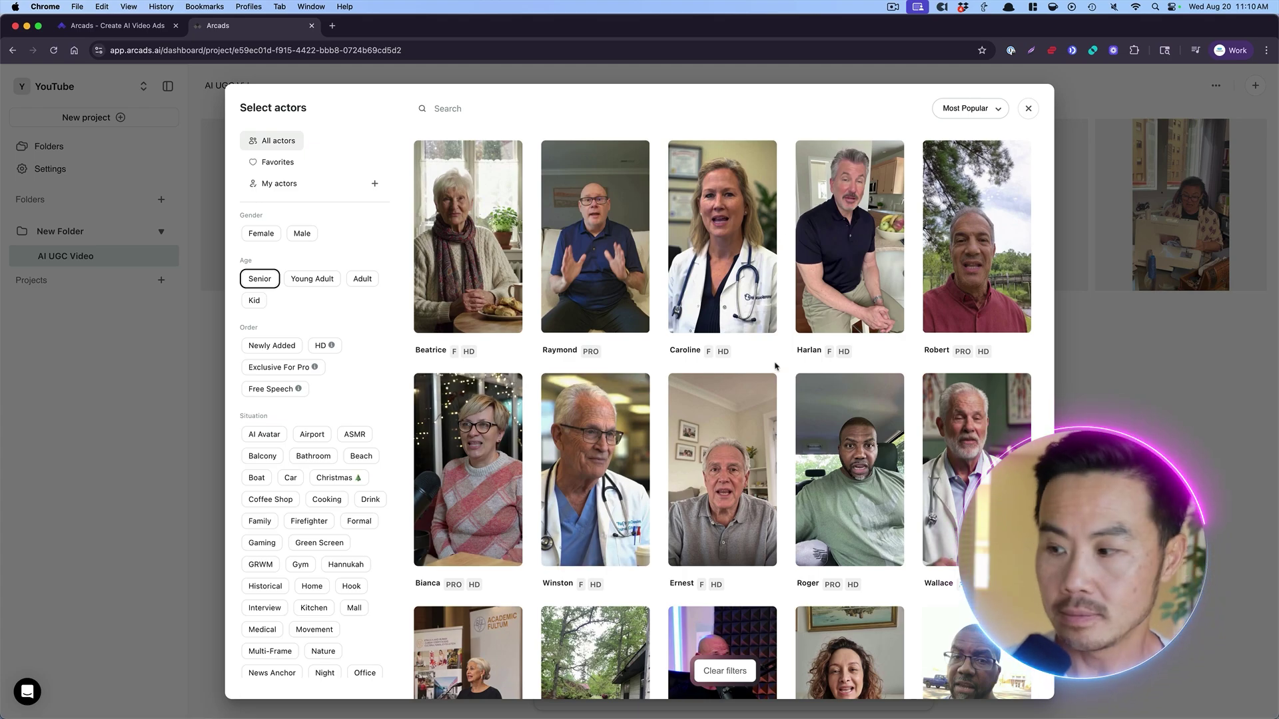
pyautogui.scroll(-3, 773, 366)
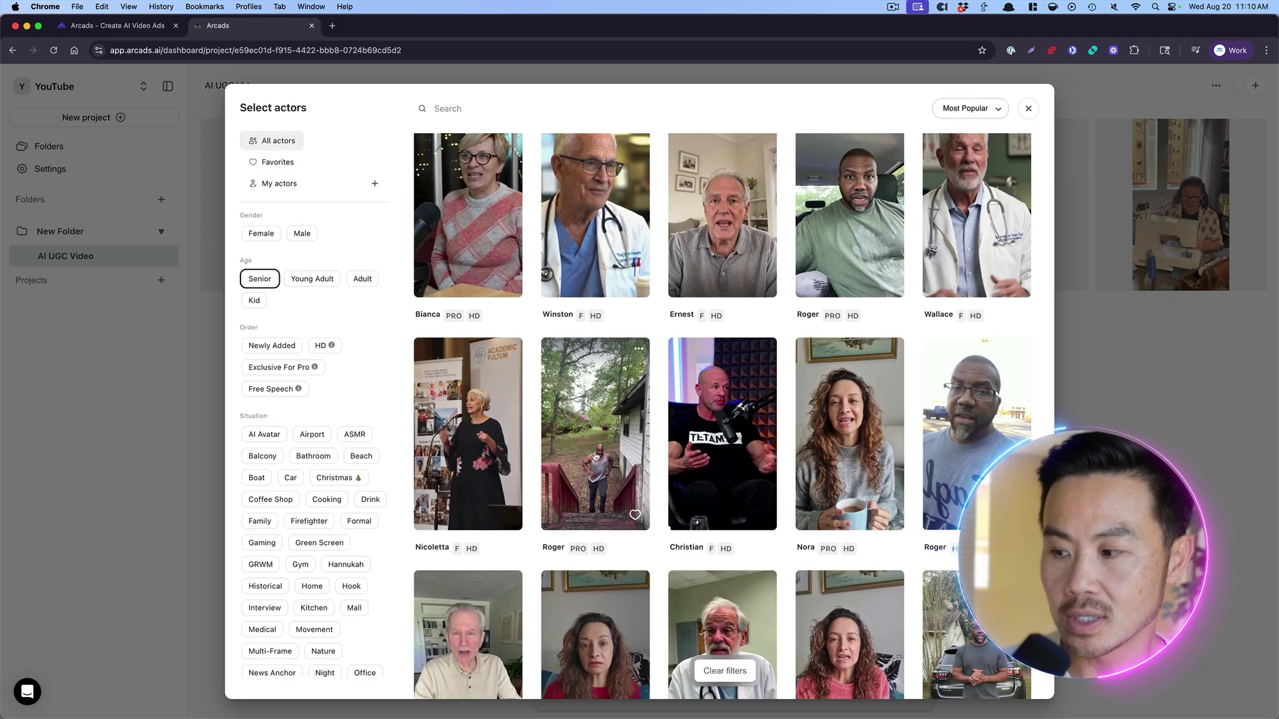
pyautogui.scroll(-6, 595, 457)
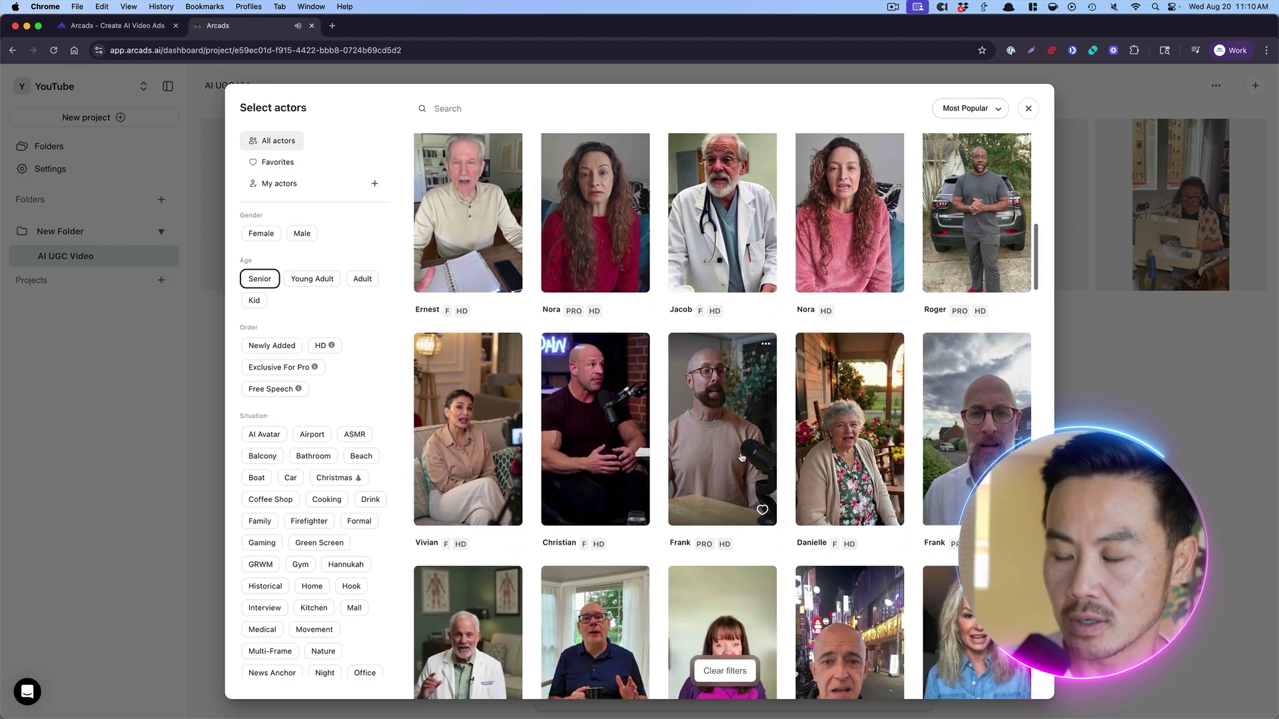
pyautogui.scroll(-1, 741, 458)
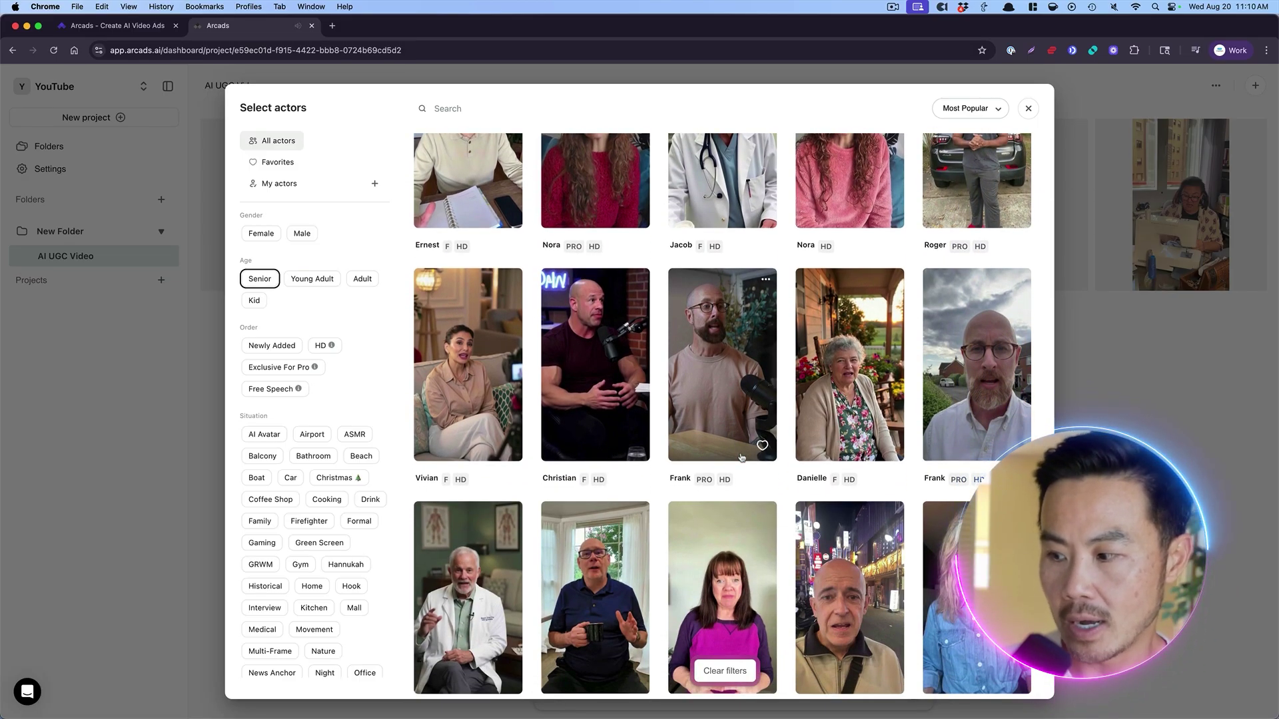
pyautogui.scroll(-8, 742, 457)
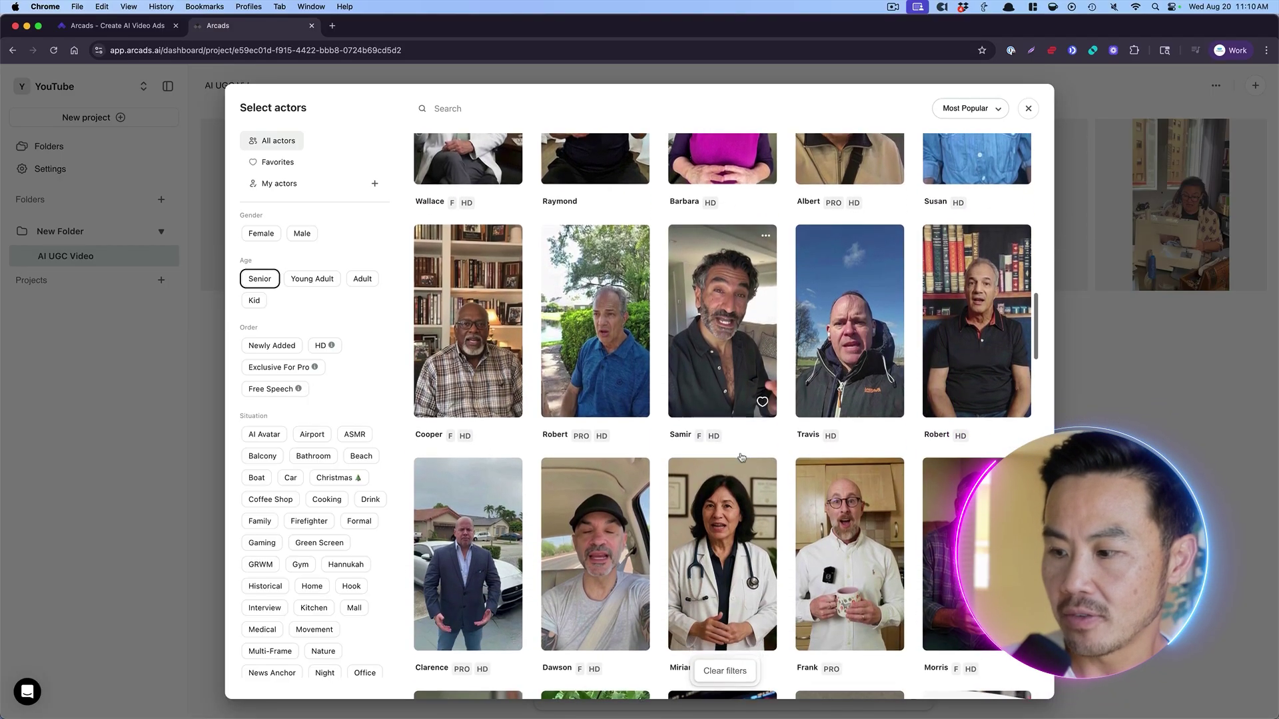
pyautogui.scroll(-6, 742, 458)
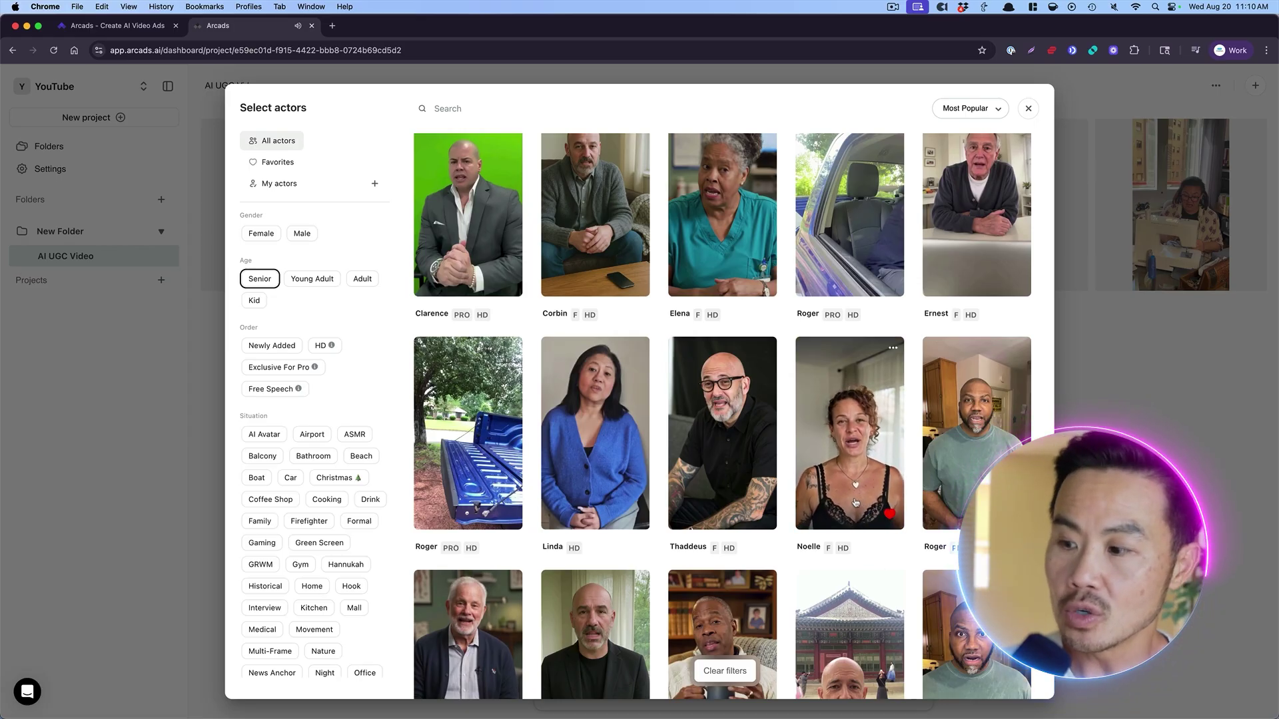
pyautogui.scroll(3, 722, 459)
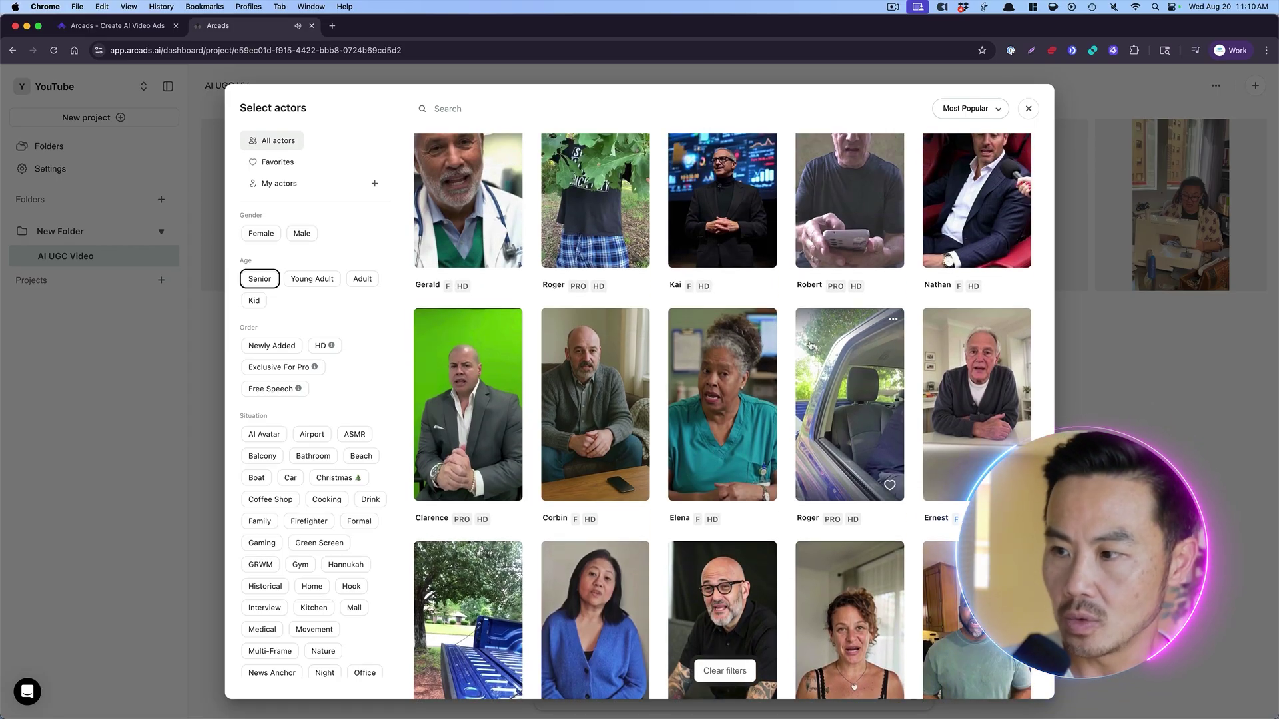
pyautogui.click(810, 613)
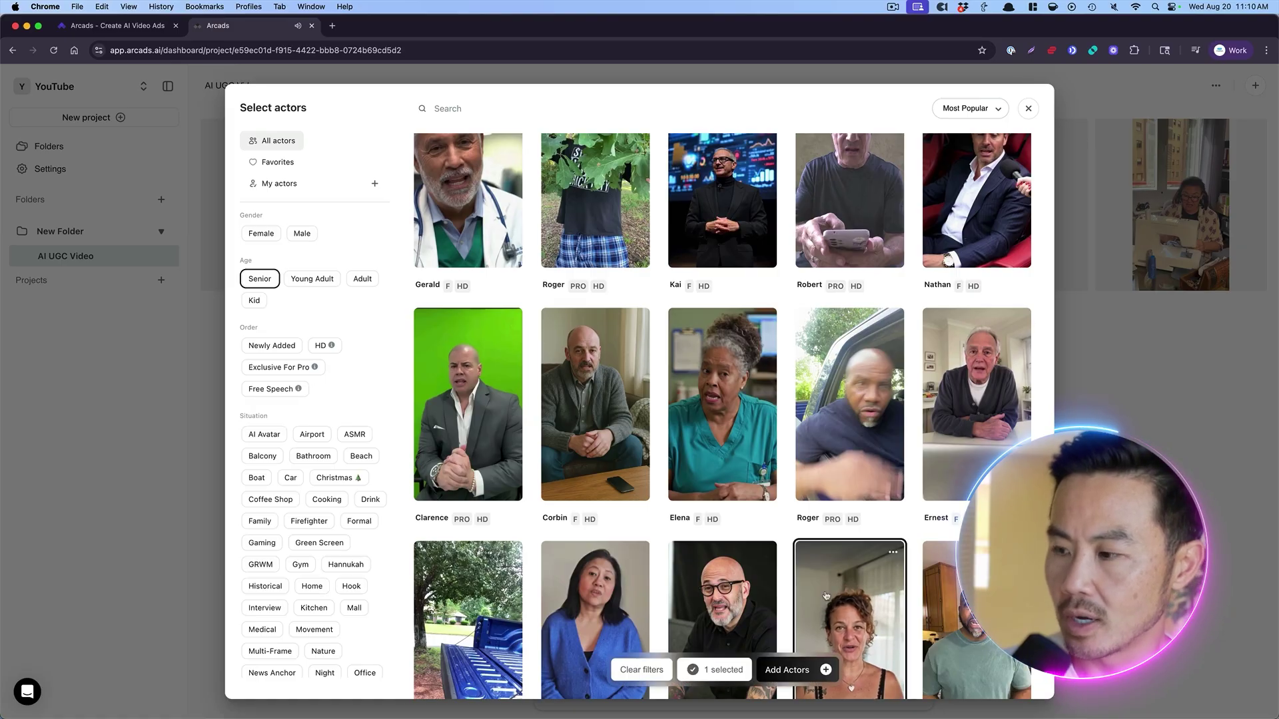
# Step: Dismiss the PRO upgrade offer and add Noelle to the script
pyautogui.click(837, 392)
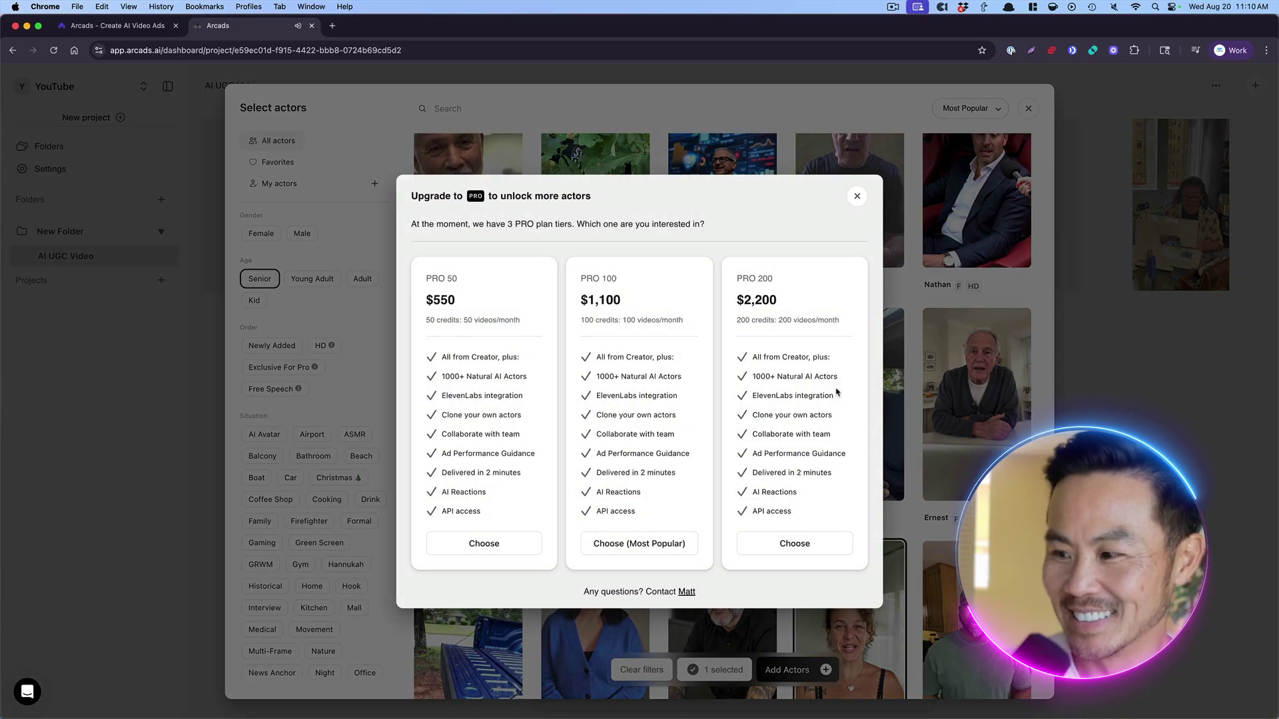
pyautogui.click(857, 200)
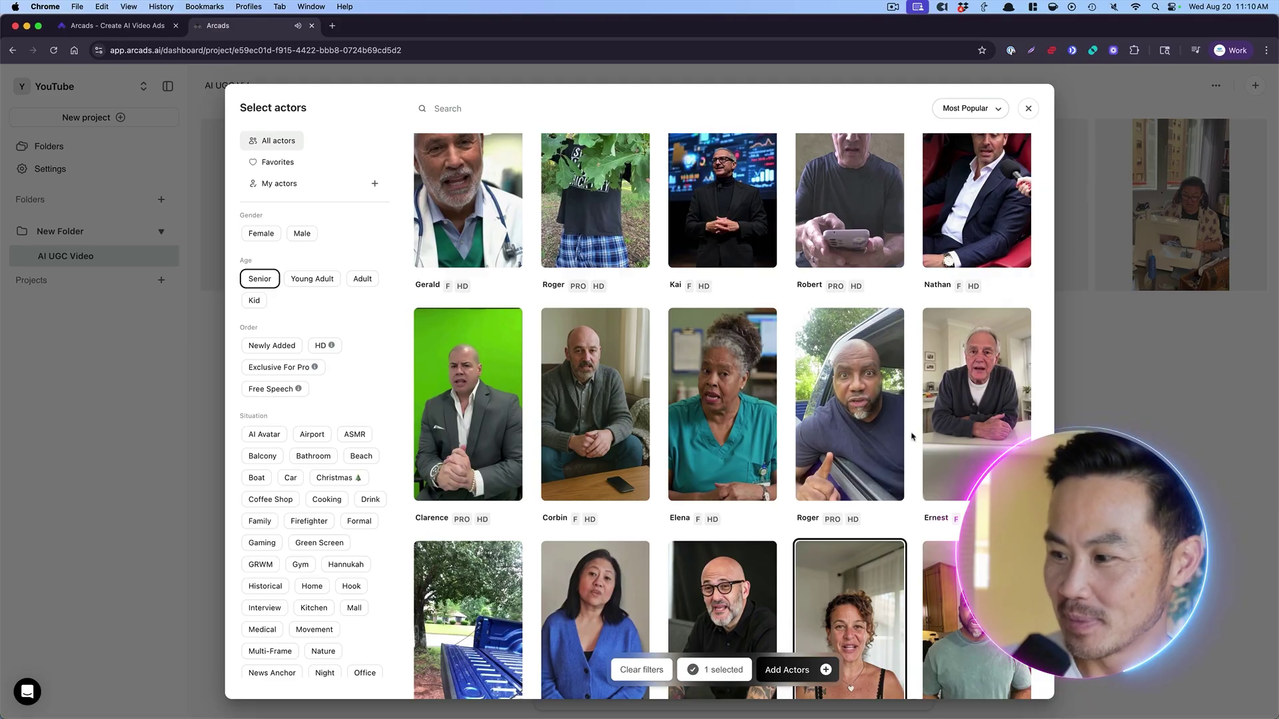
pyautogui.scroll(2, 933, 425)
pyautogui.scroll(4, 941, 423)
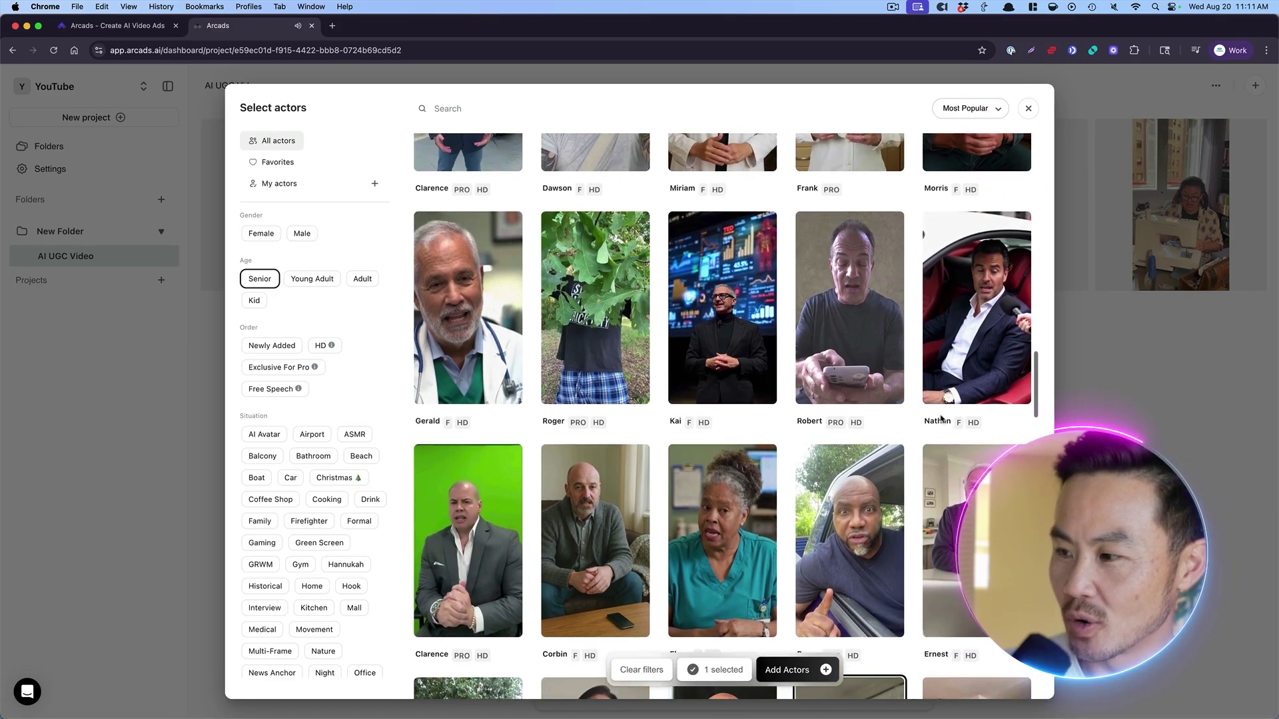
pyautogui.scroll(-3, 851, 492)
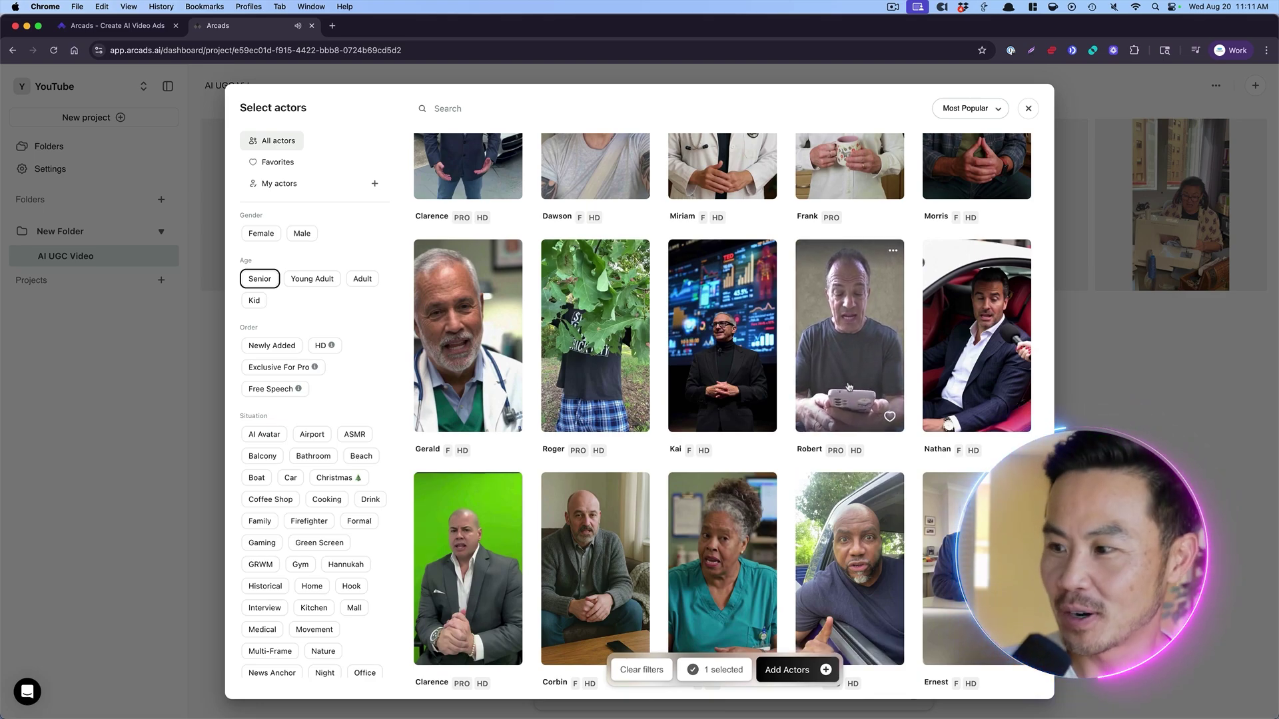
pyautogui.scroll(2, 849, 386)
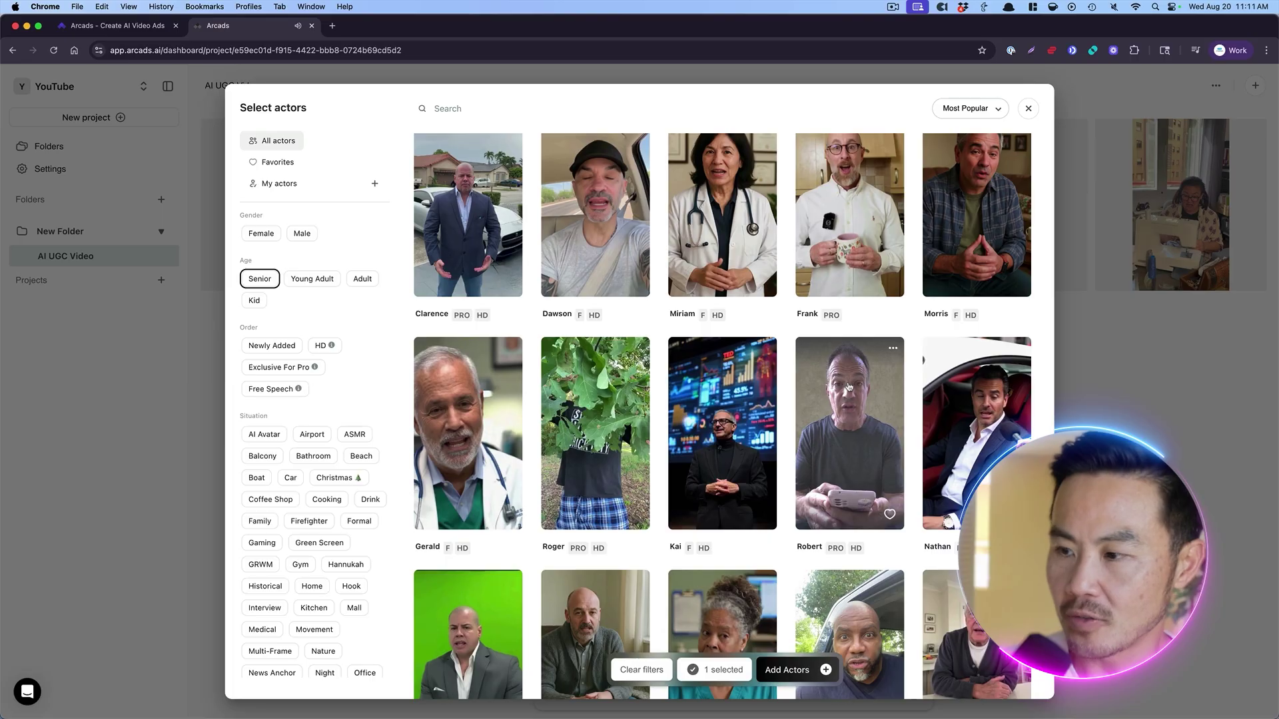
pyautogui.scroll(-12, 848, 386)
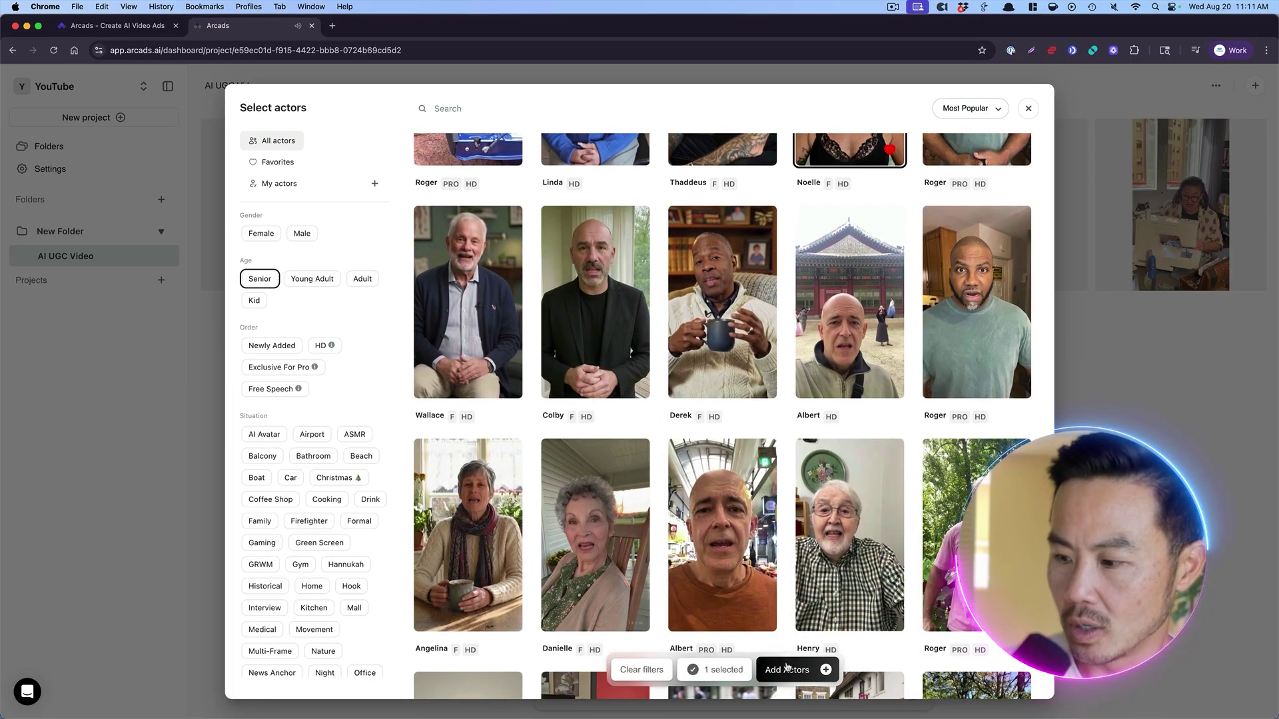
pyautogui.click(787, 669)
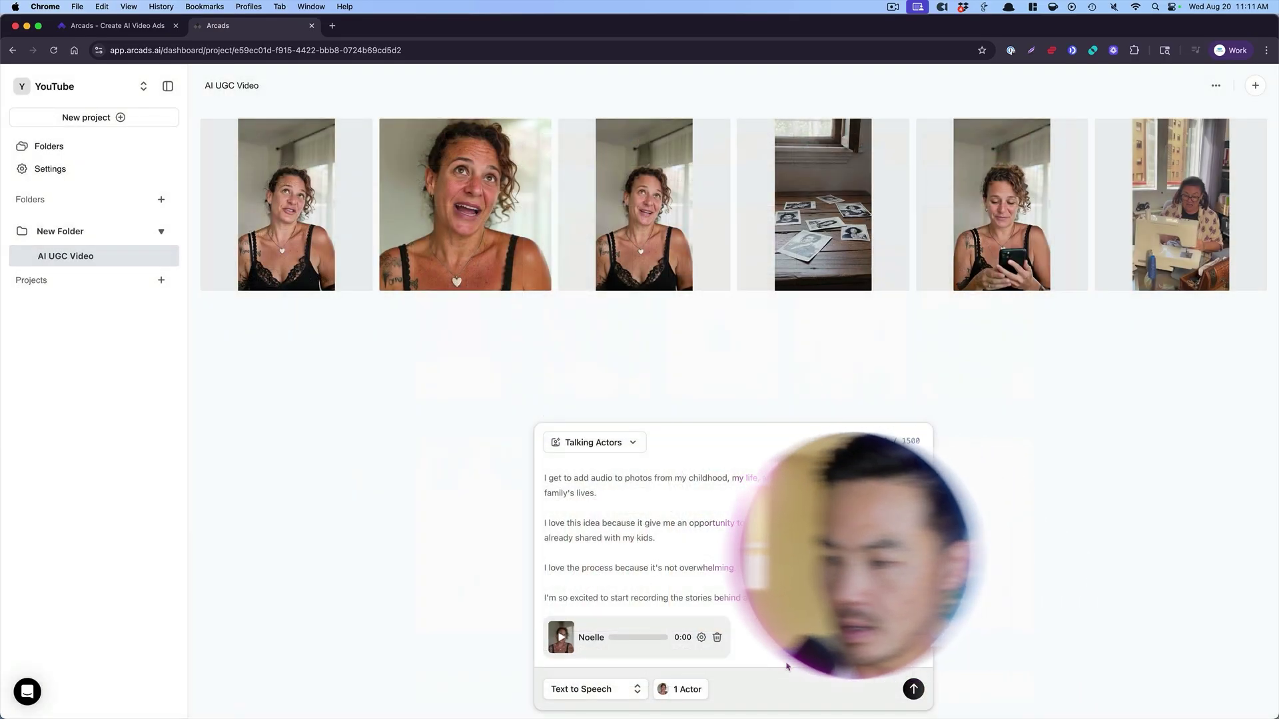
# Step: Set Noelle's voice speed to 1.00X and style exaggeration to 0.50X, previewing the voice
pyautogui.click(702, 638)
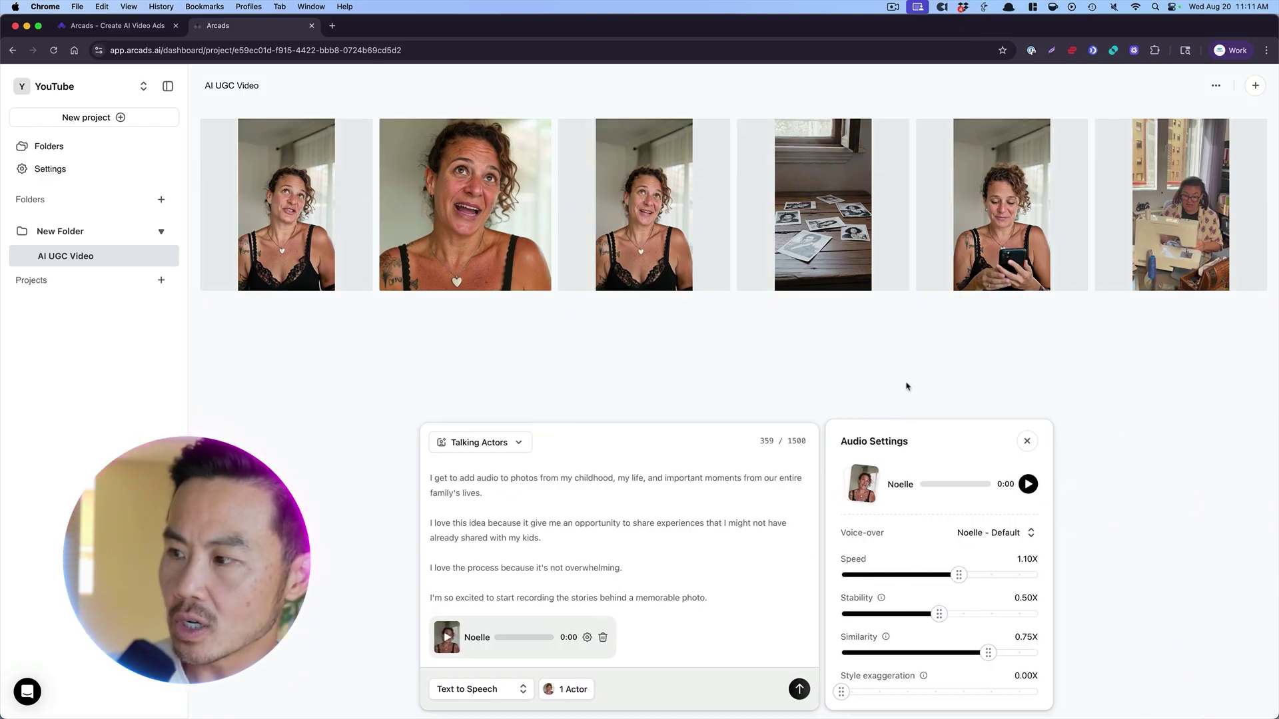
pyautogui.moveTo(1006, 267)
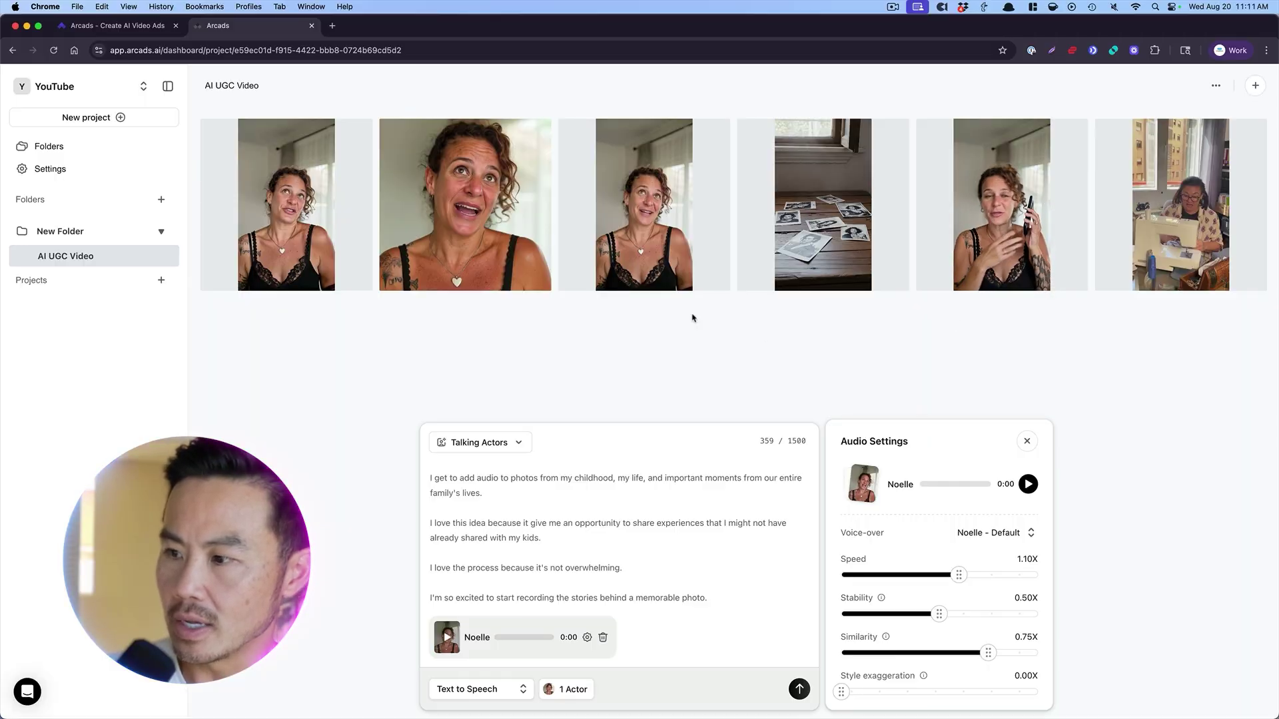
pyautogui.moveTo(656, 260)
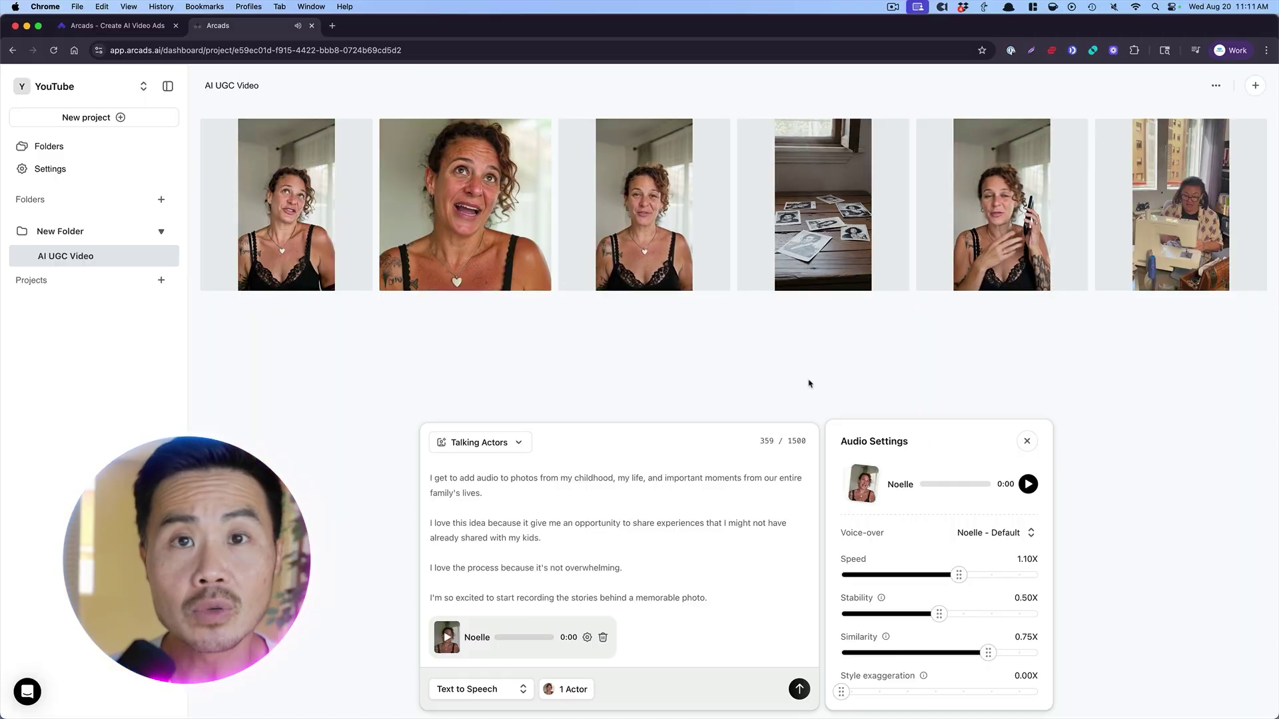
pyautogui.moveTo(612, 221)
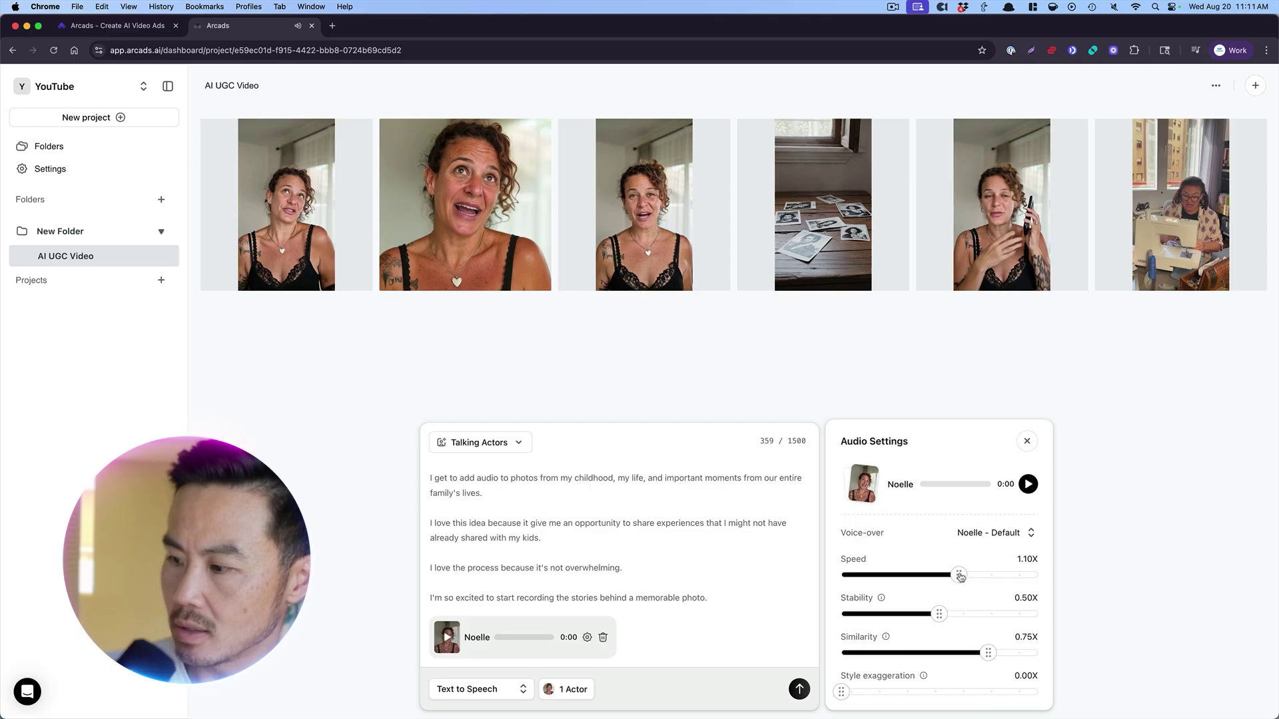
pyautogui.moveTo(959, 577); pyautogui.dragTo(942, 577)
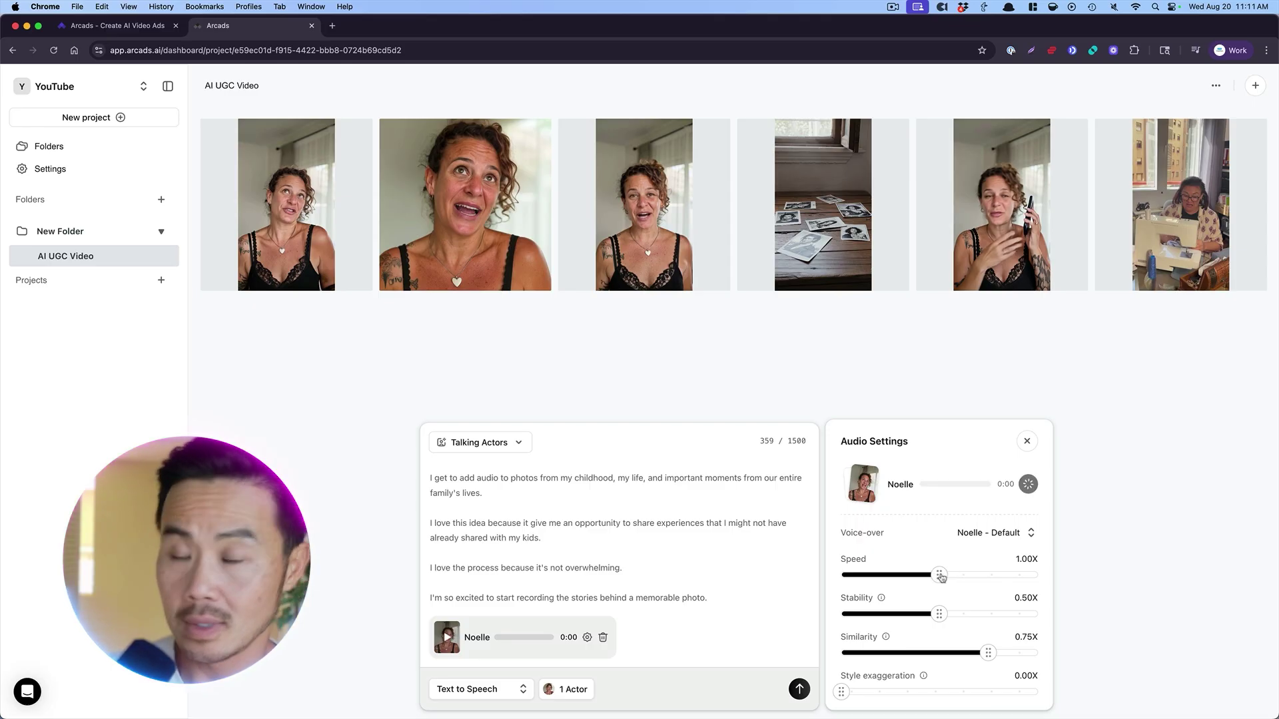
pyautogui.moveTo(841, 693); pyautogui.dragTo(930, 694)
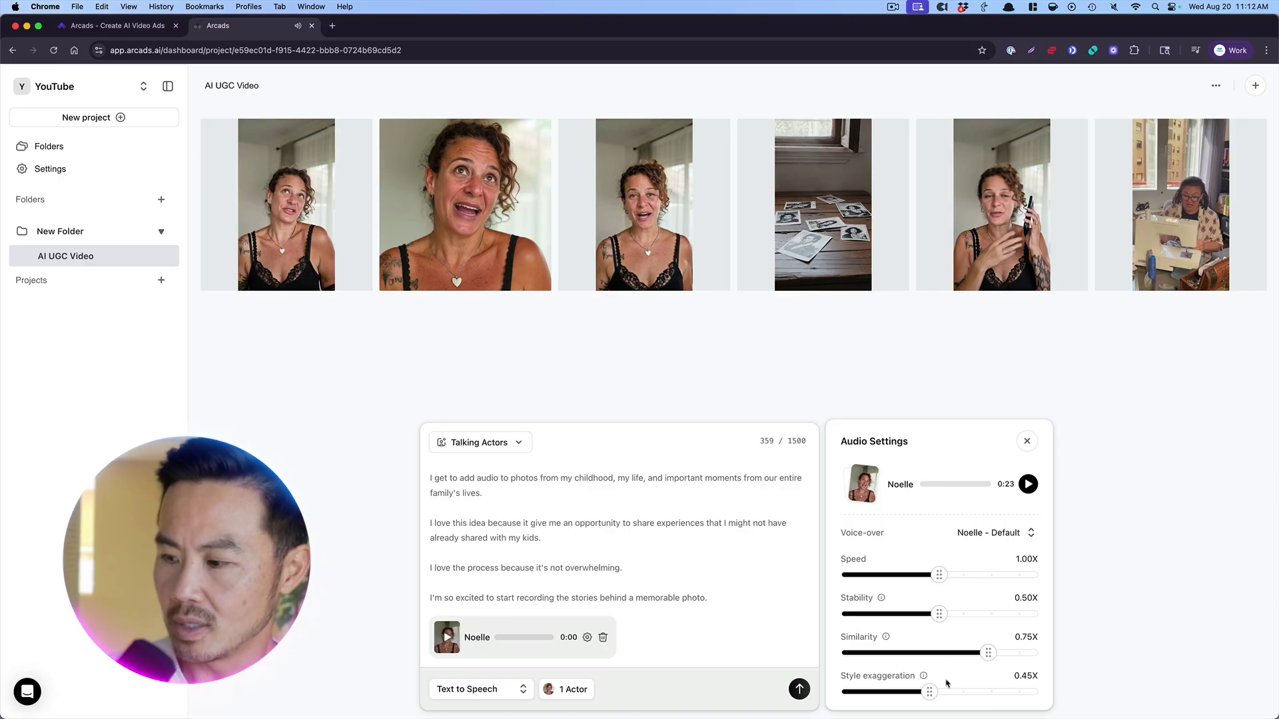
pyautogui.moveTo(883, 601)
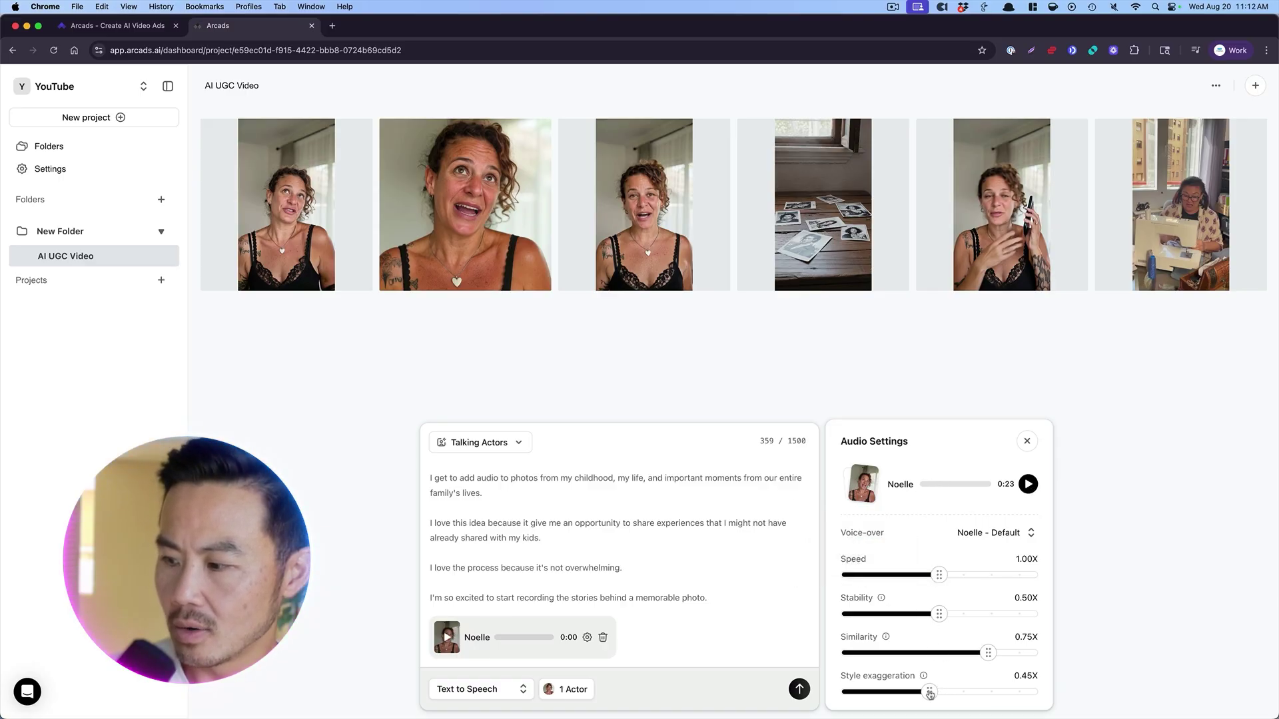
pyautogui.moveTo(930, 692); pyautogui.dragTo(1027, 693)
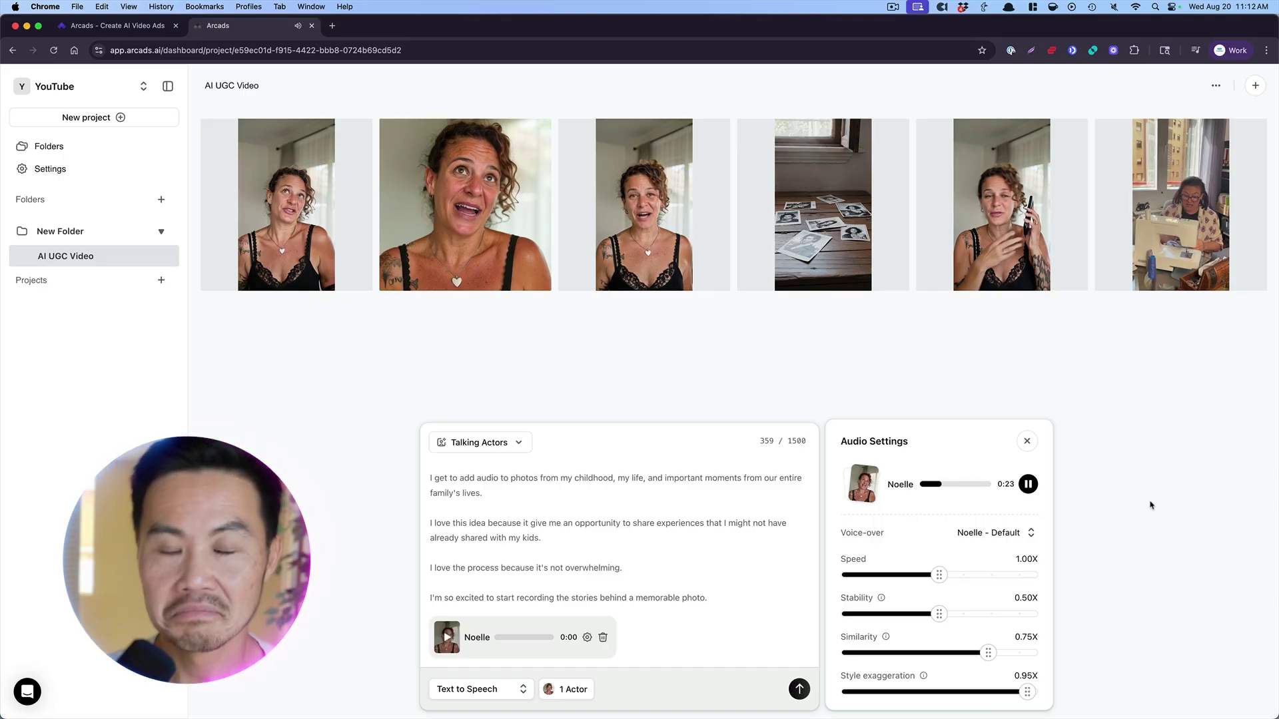
pyautogui.click(1030, 484)
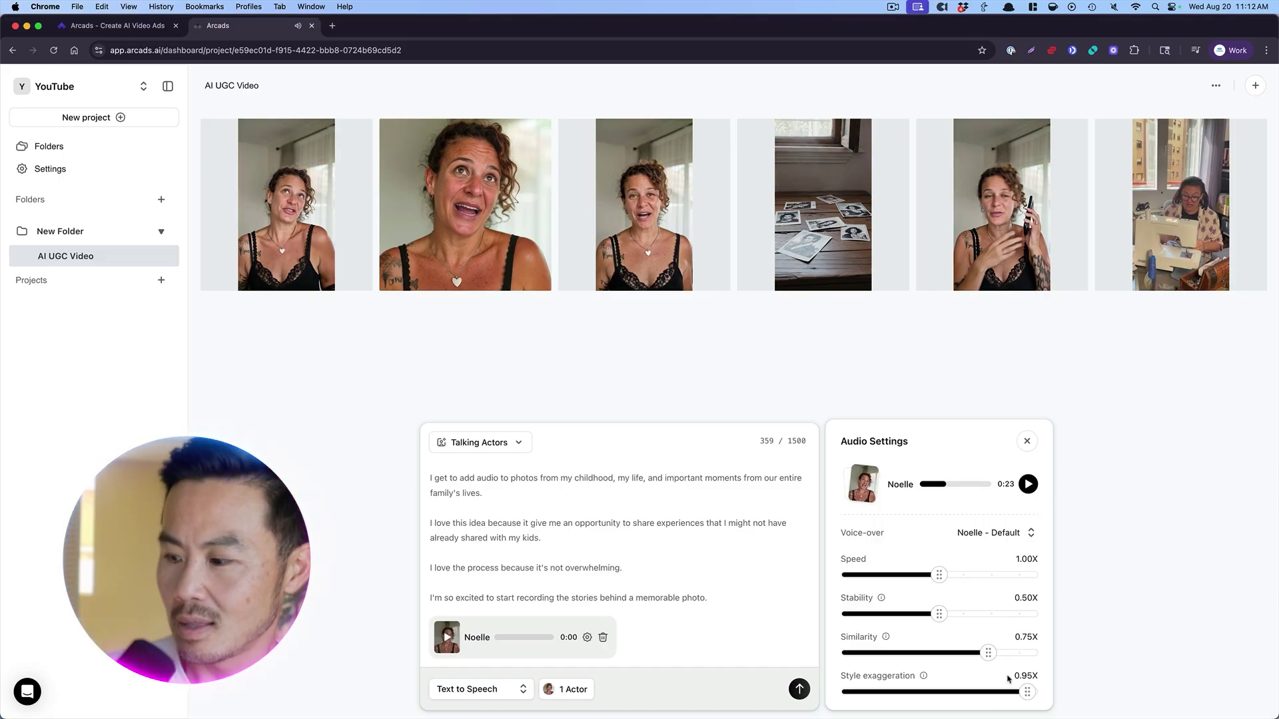
pyautogui.moveTo(1028, 691); pyautogui.dragTo(938, 693)
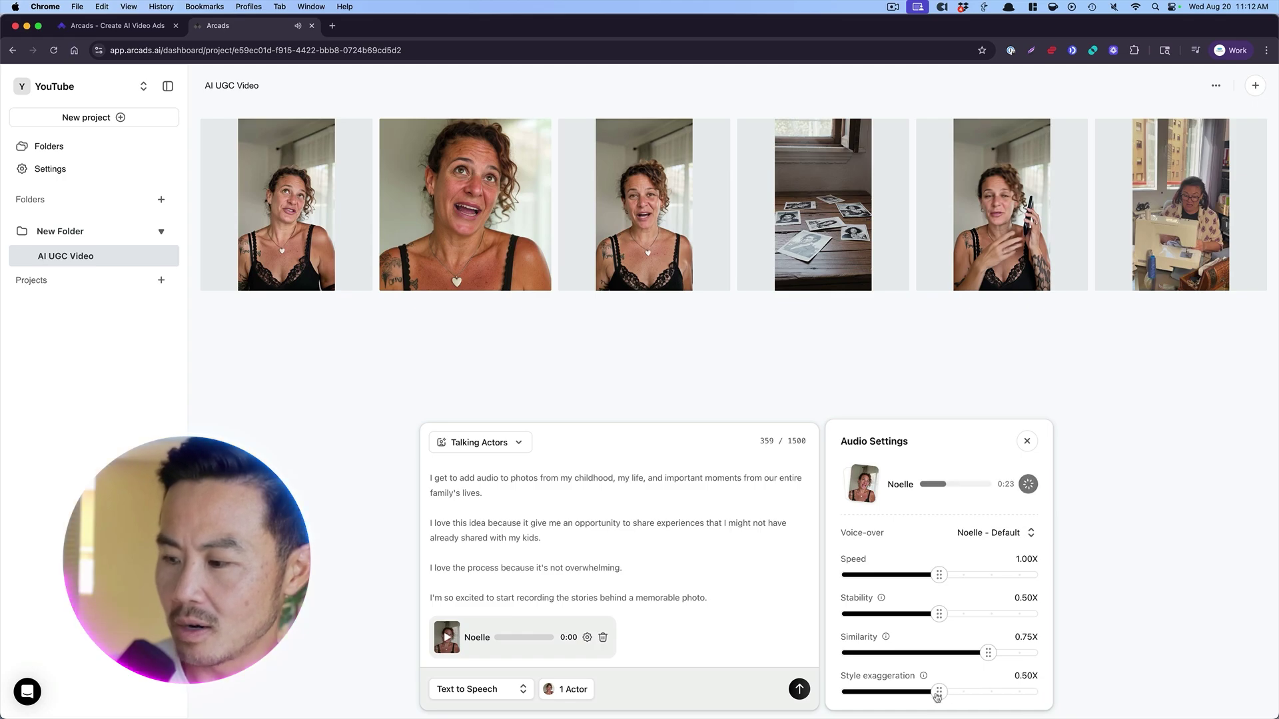
# Step: Close the audio settings, then submit and confirm generation of Noelle's talking-actor video
pyautogui.click(1027, 443)
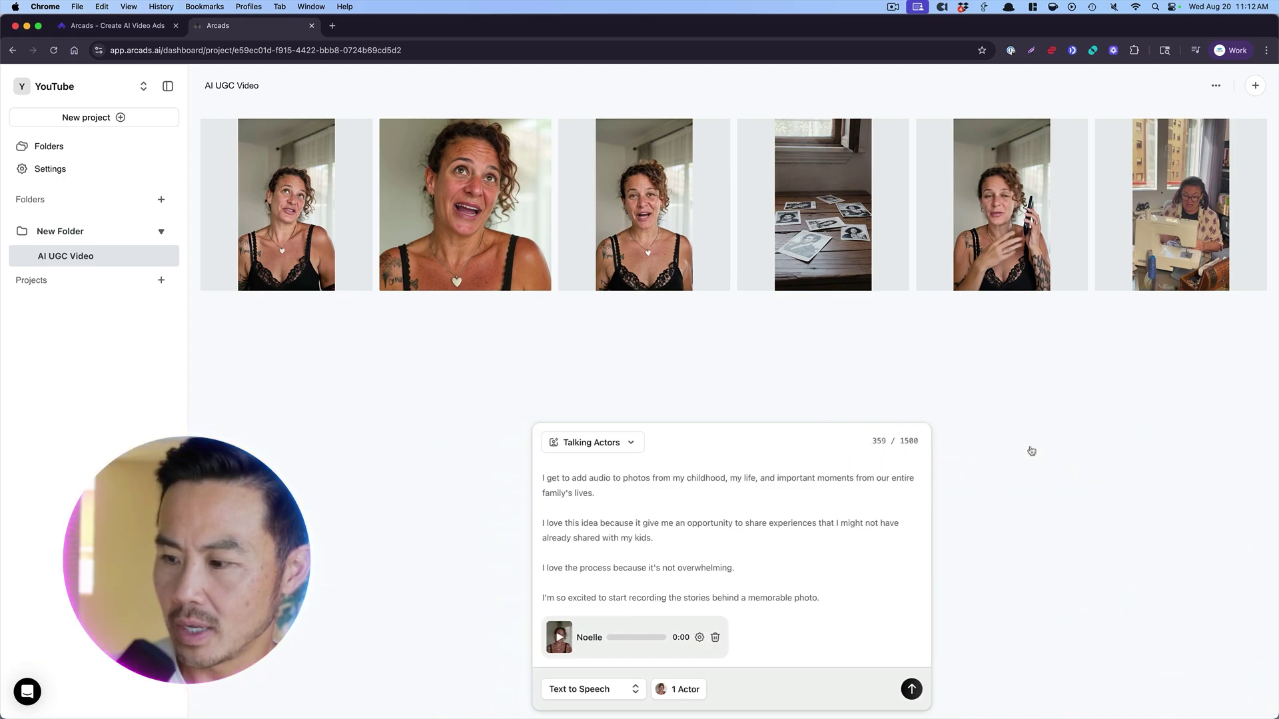
pyautogui.click(915, 690)
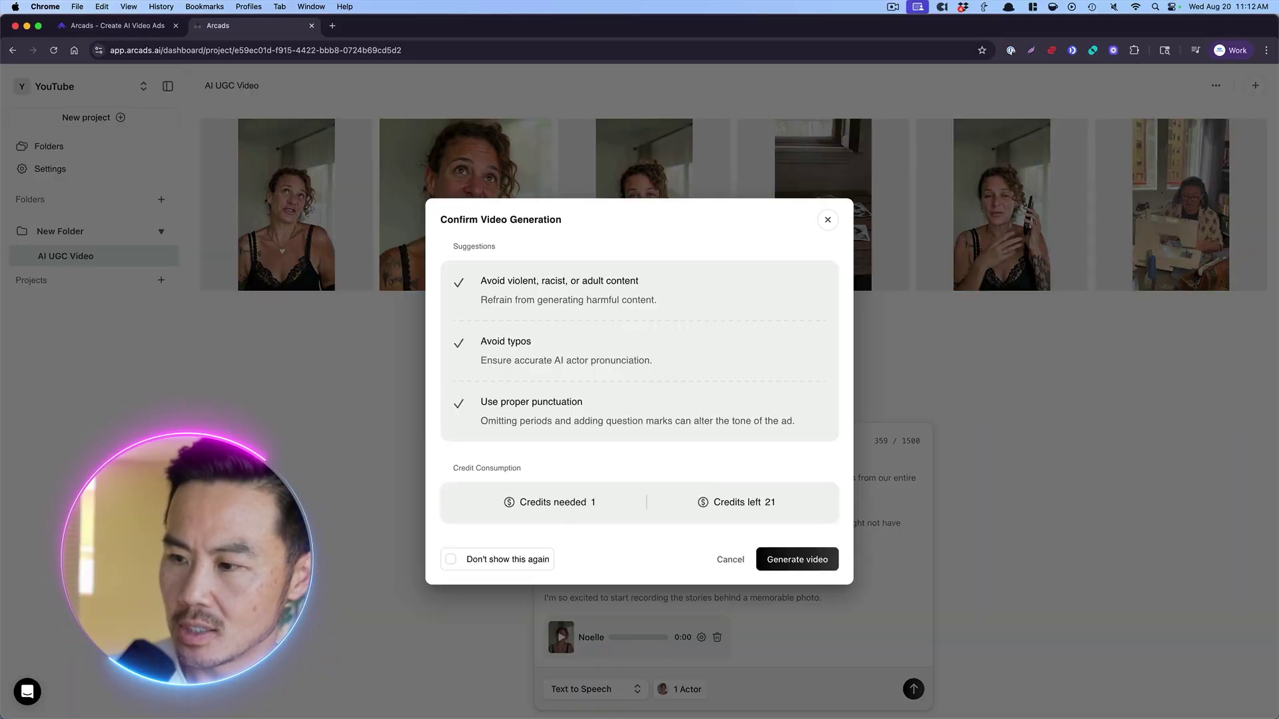
pyautogui.click(797, 560)
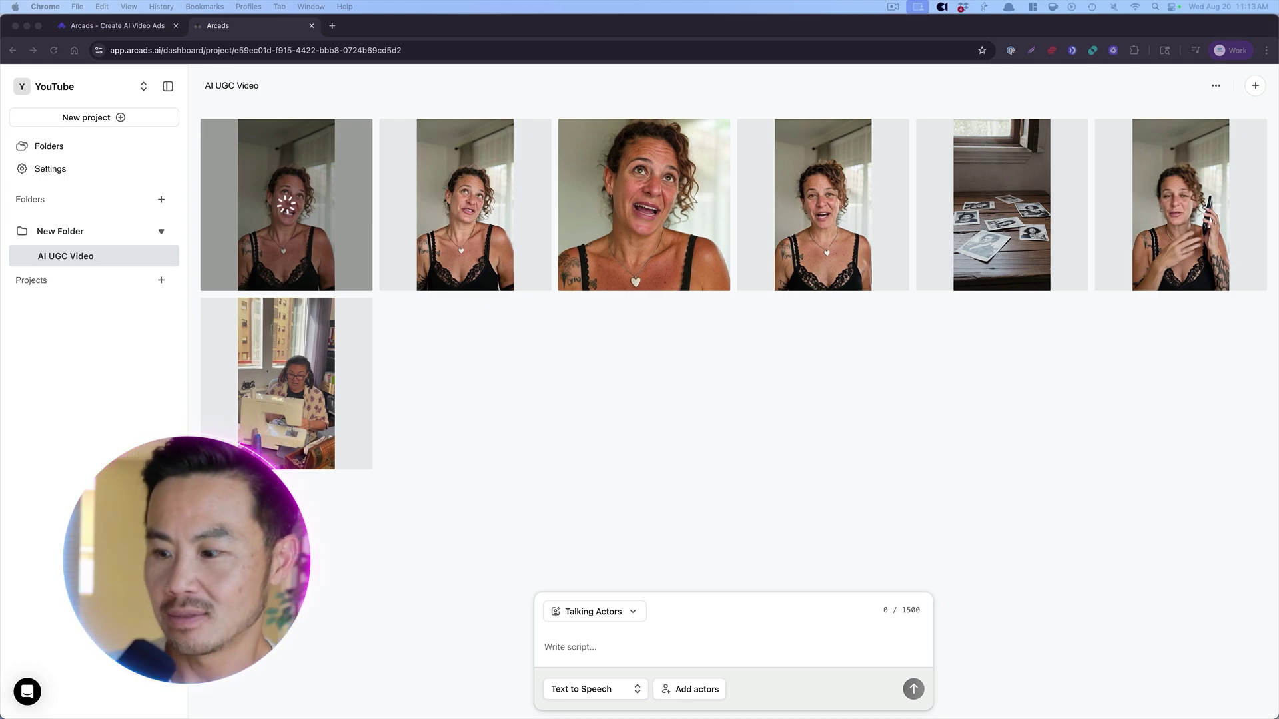
# Step: Switch the composer to Gestures mode and attach favorited actor Noelle
pyautogui.click(616, 618)
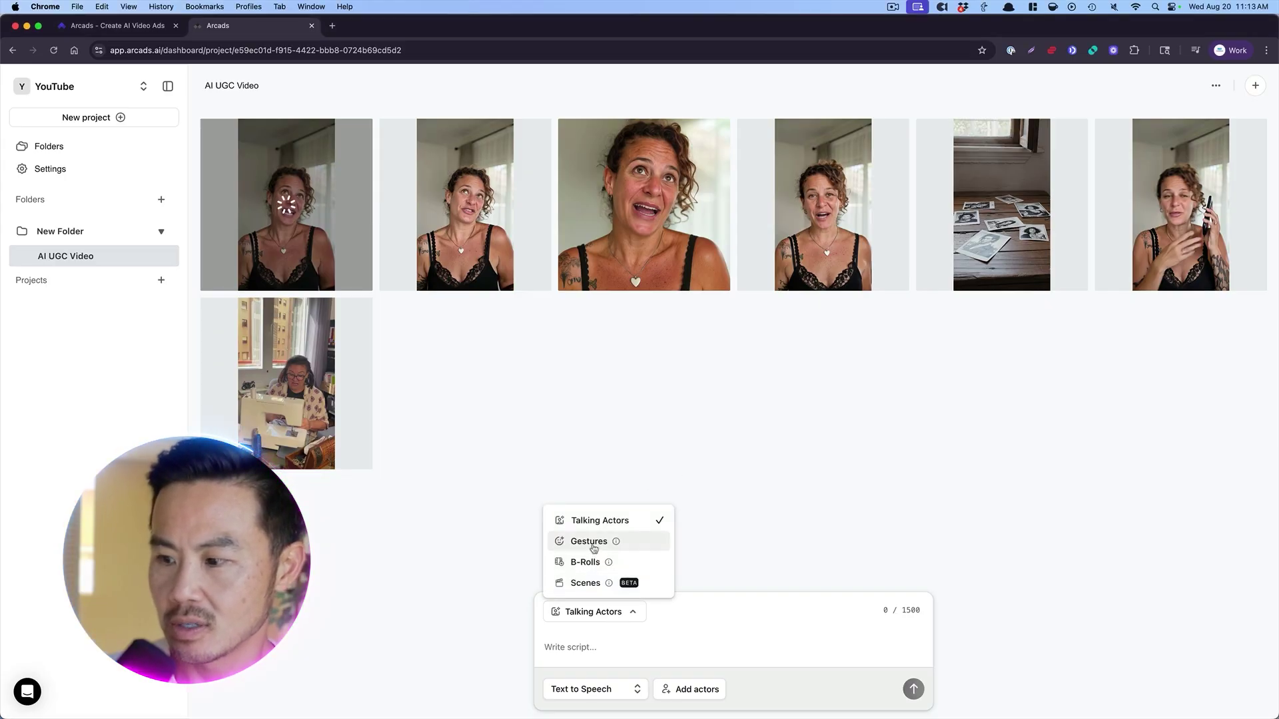
pyautogui.click(591, 543)
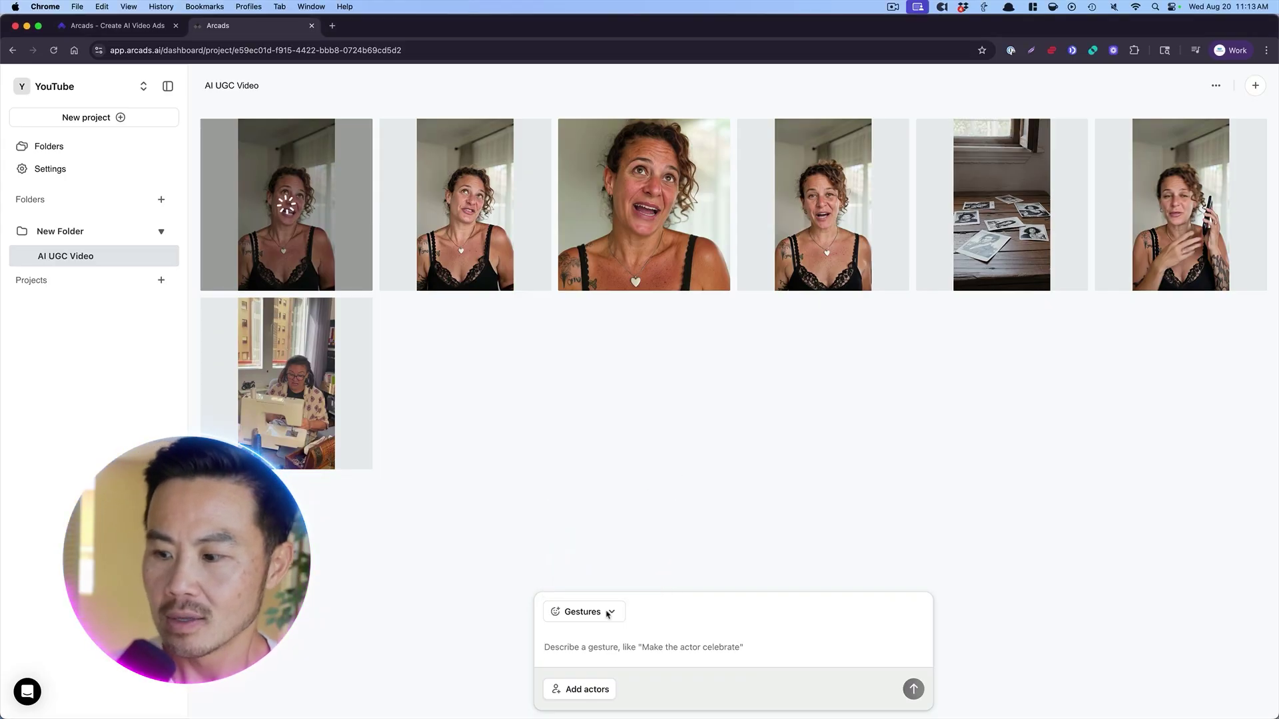
pyautogui.click(586, 689)
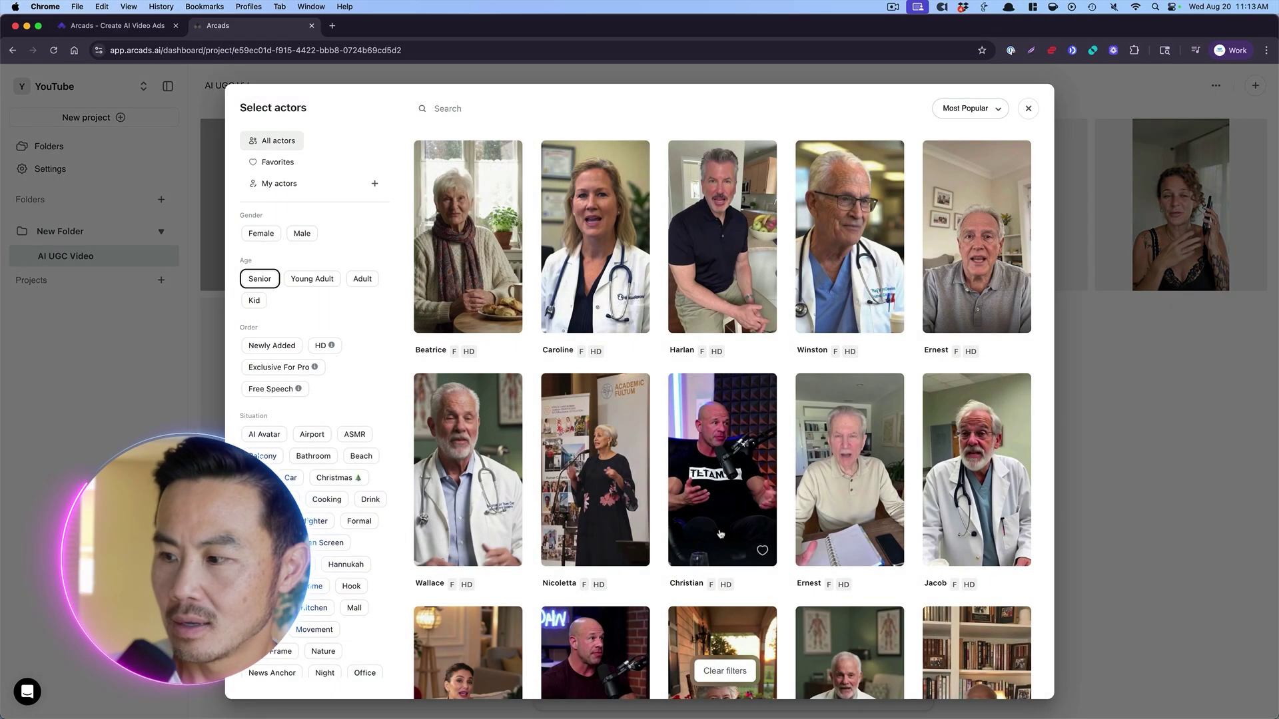
pyautogui.scroll(-4, 437, 265)
pyautogui.click(264, 163)
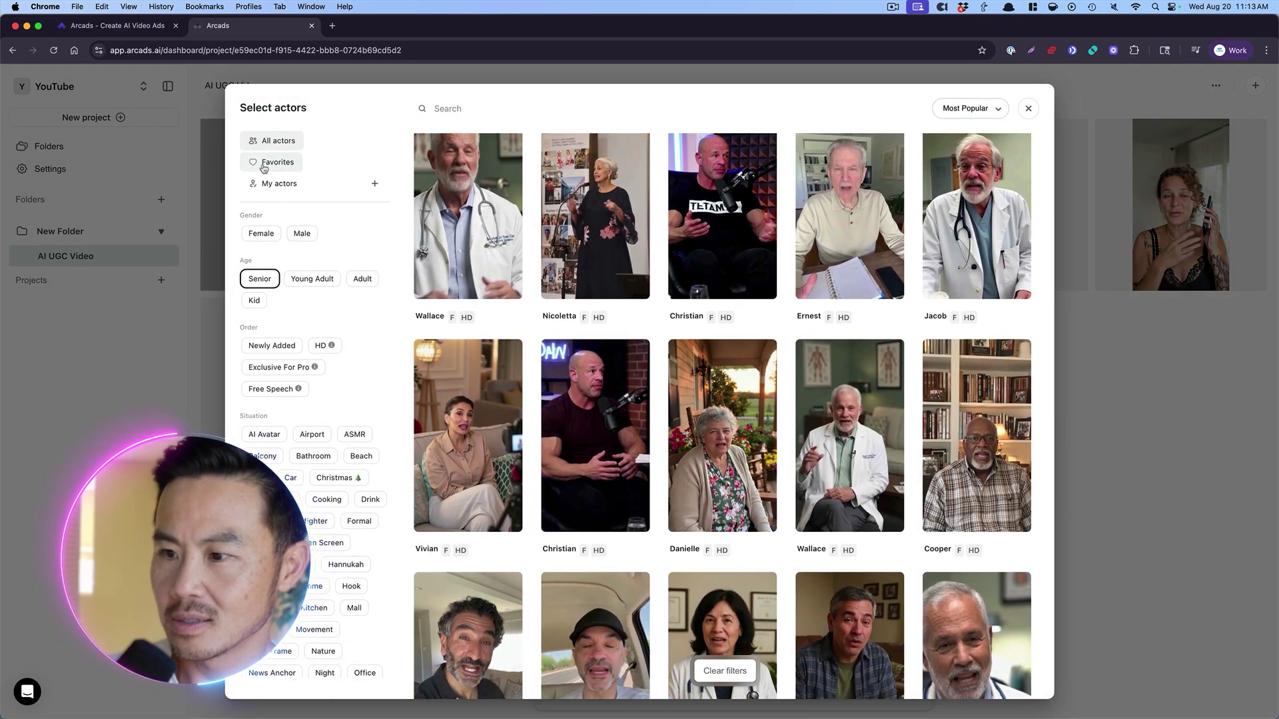
pyautogui.click(510, 289)
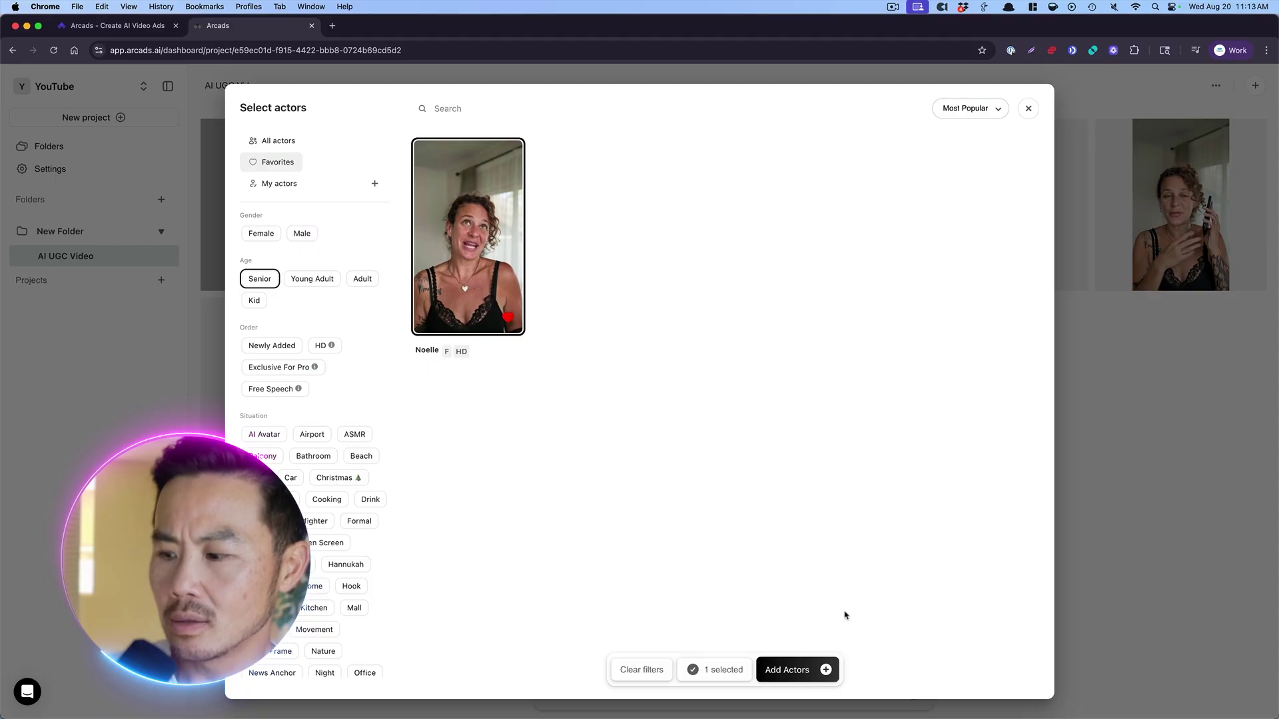
pyautogui.click(773, 670)
# Step: Open the earlier clip of Noelle talking to her iPhone
pyautogui.click(725, 647)
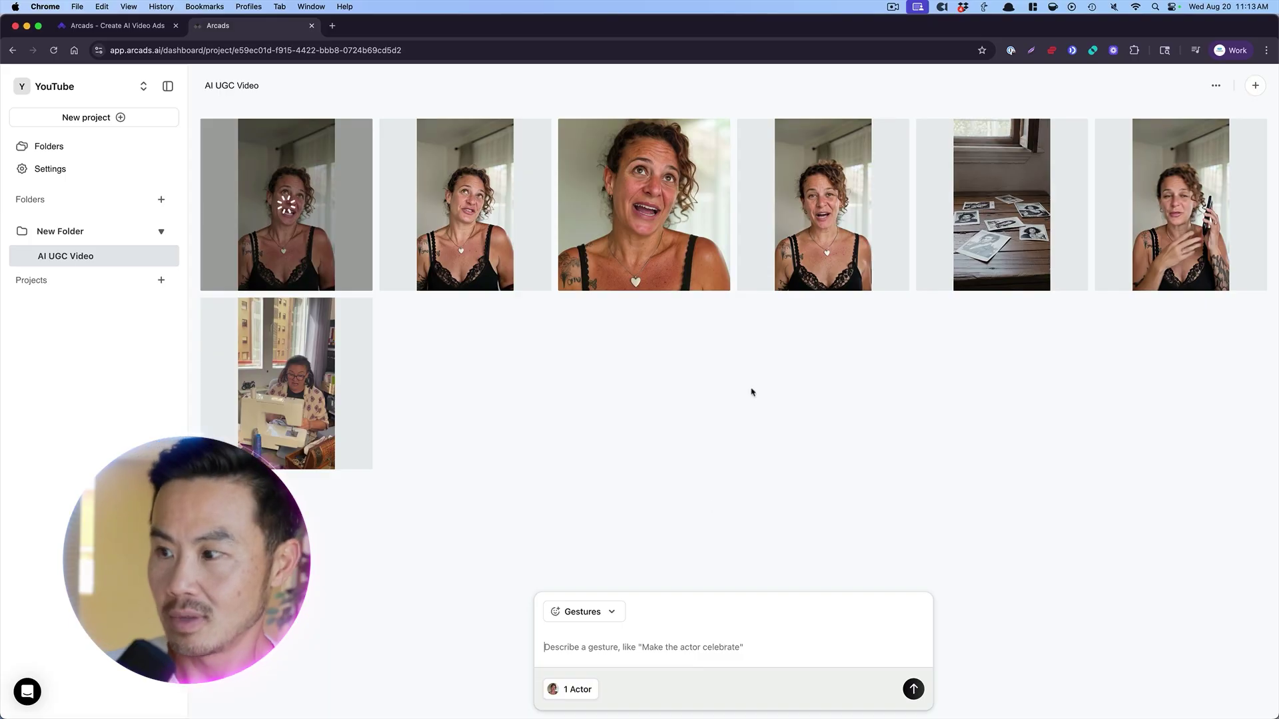
pyautogui.moveTo(456, 204)
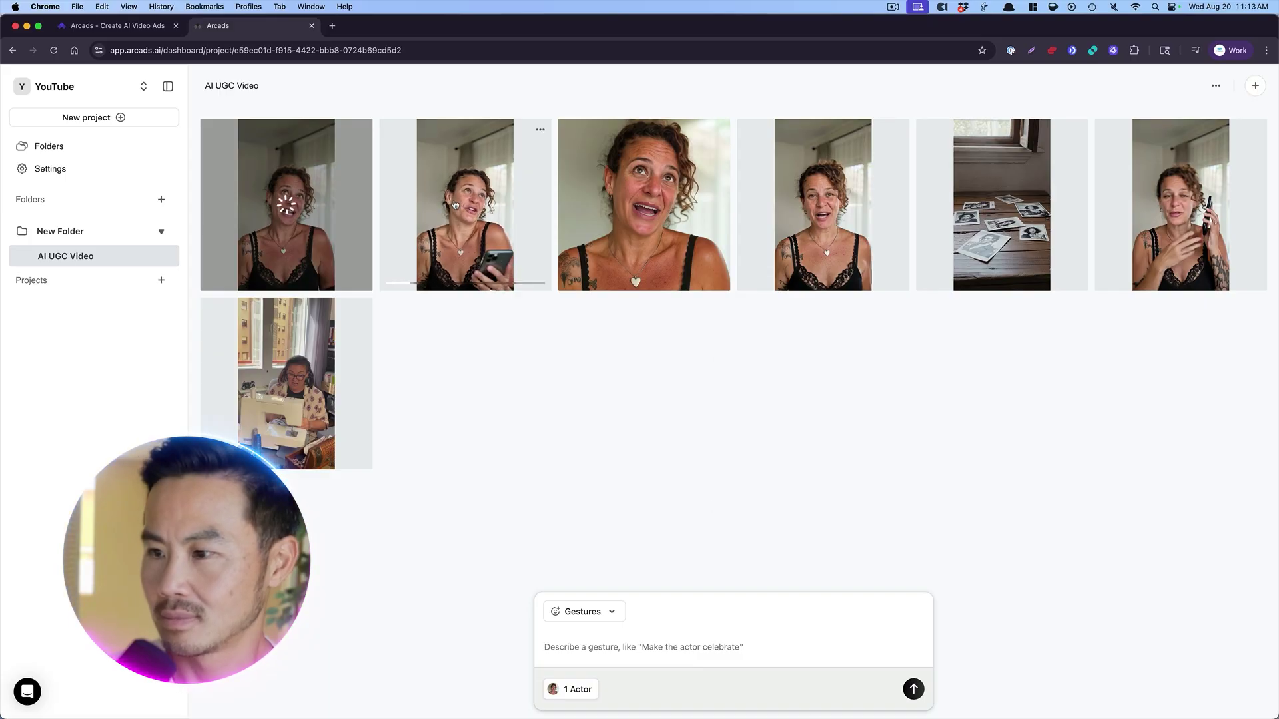
pyautogui.click(456, 204)
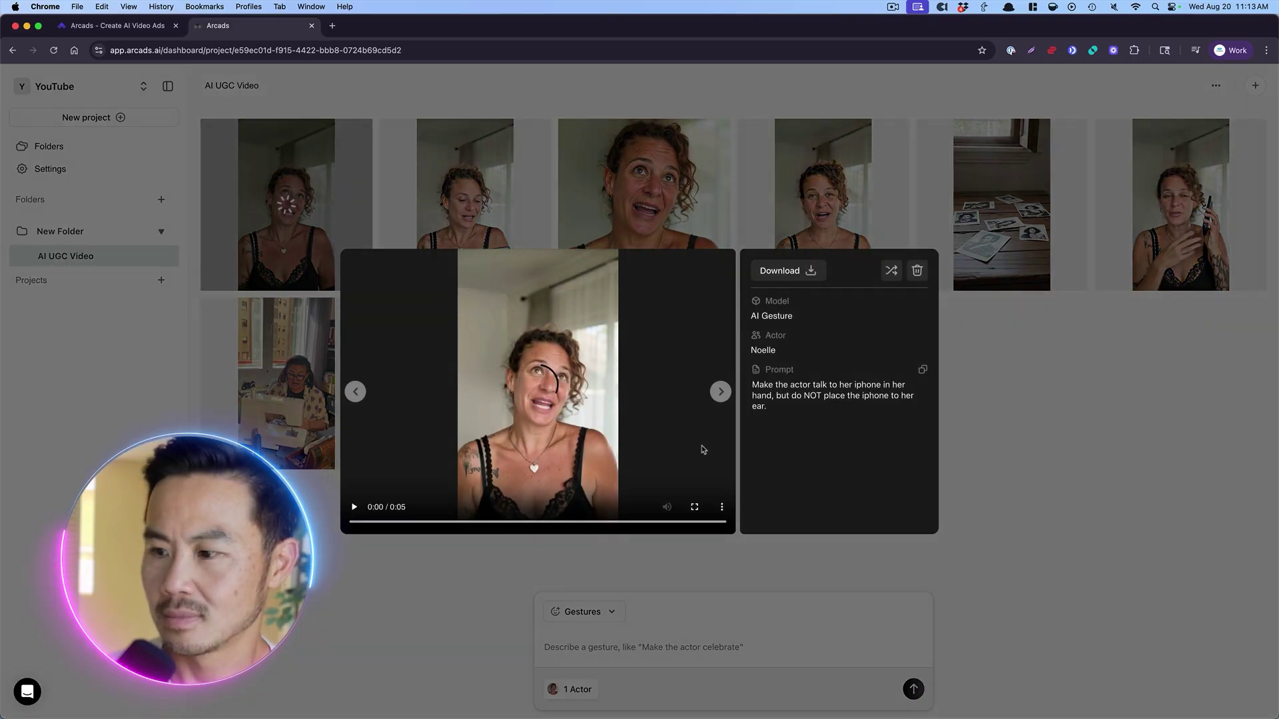
# Step: Play the iPhone gesture clip in the preview
pyautogui.click(355, 507)
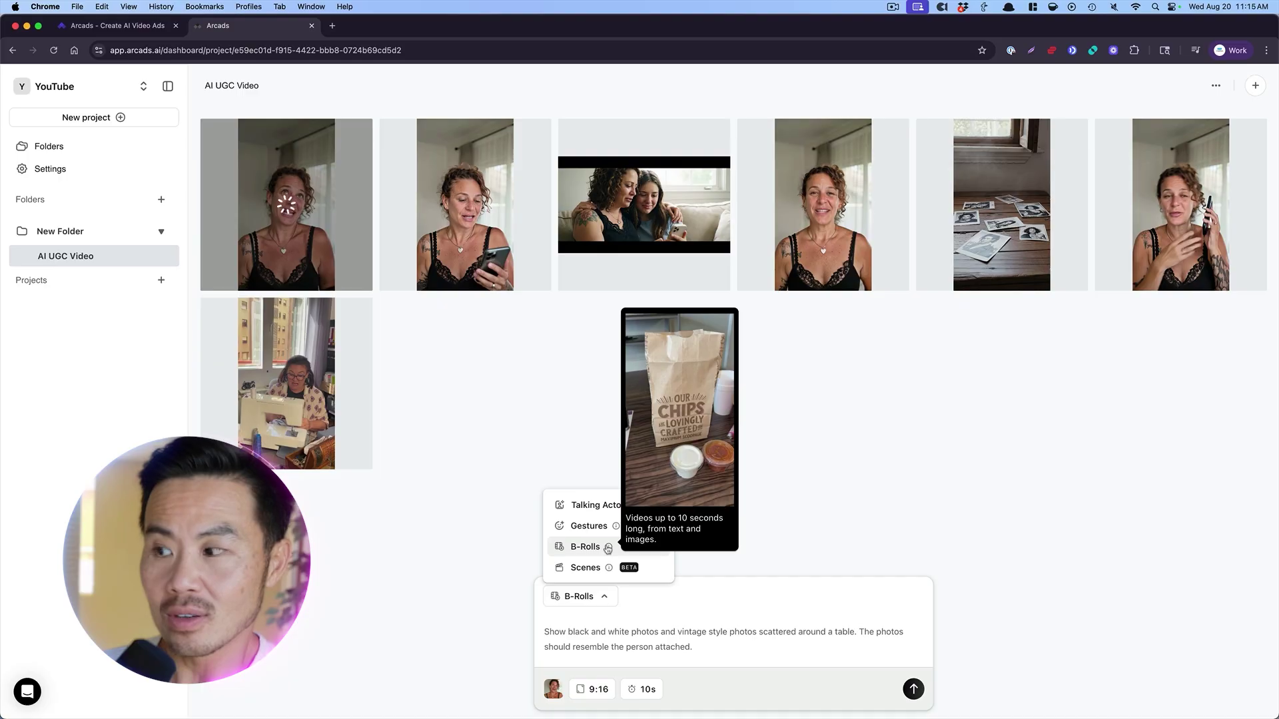
pyautogui.click(1008, 227)
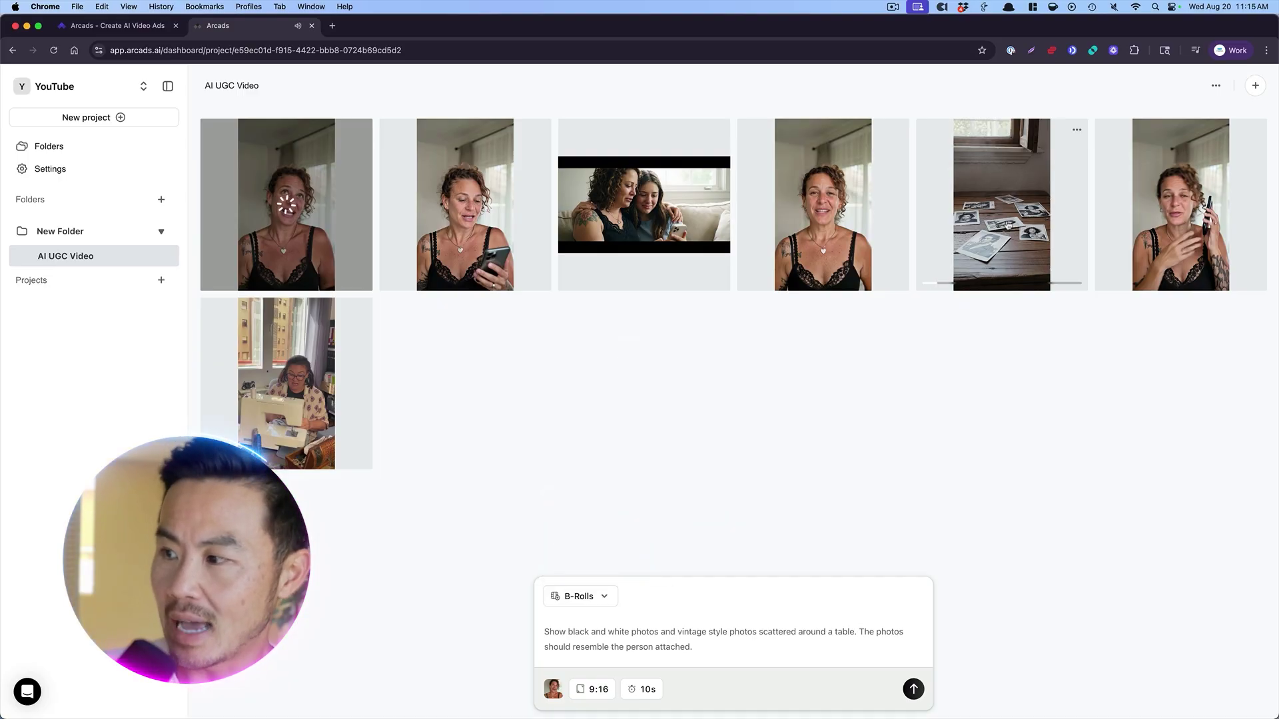
pyautogui.click(1008, 225)
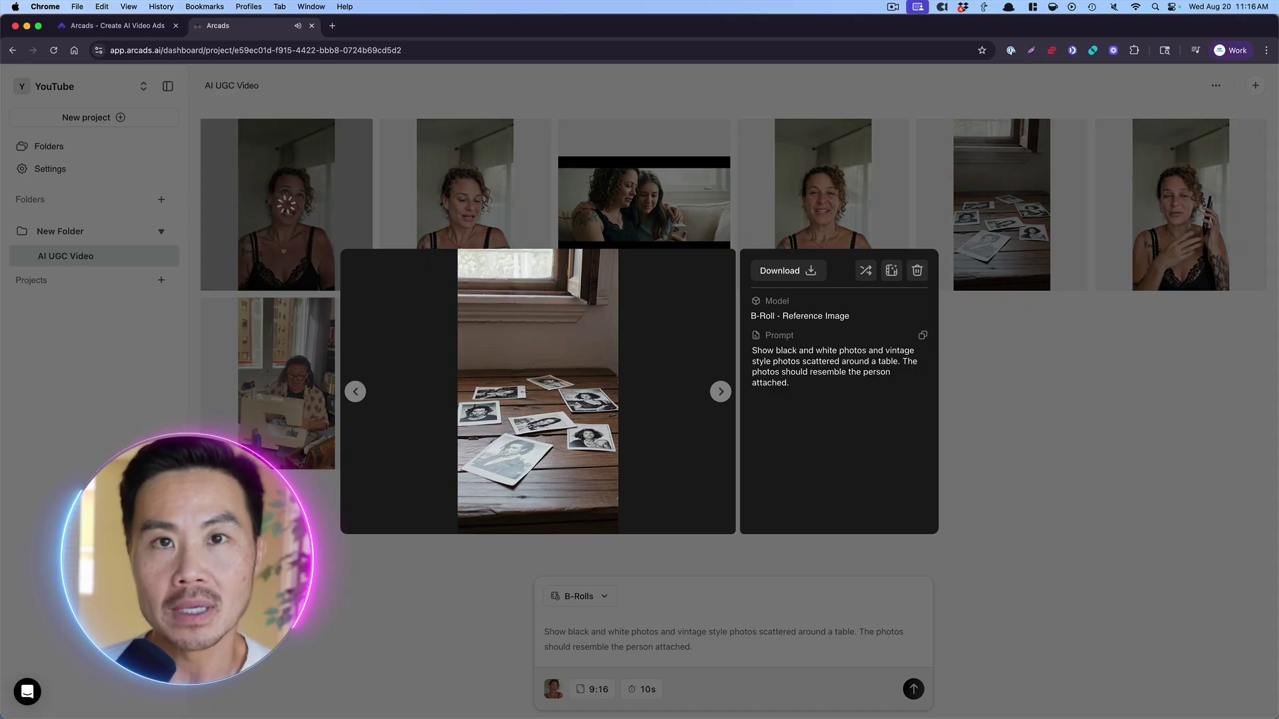
pyautogui.press('Escape')
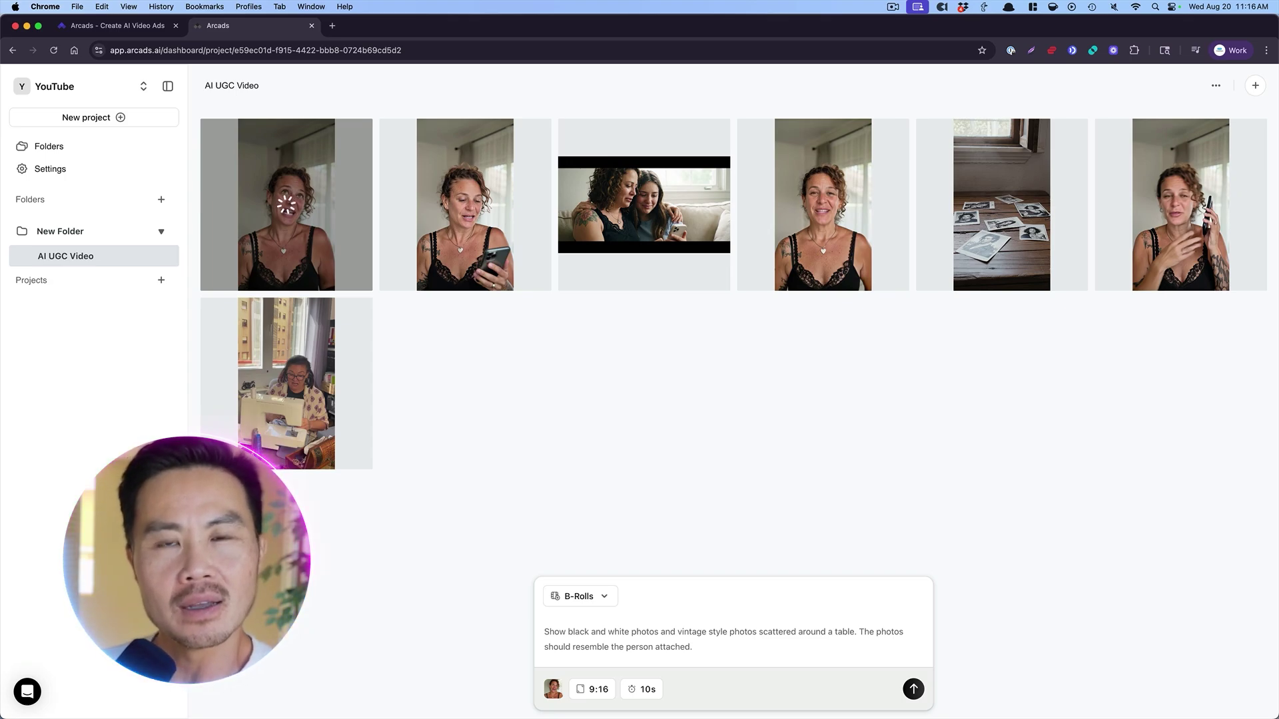
# Step: Switch the composer to Scenes and preview the landscape mother-and-daughter clip
pyautogui.click(571, 597)
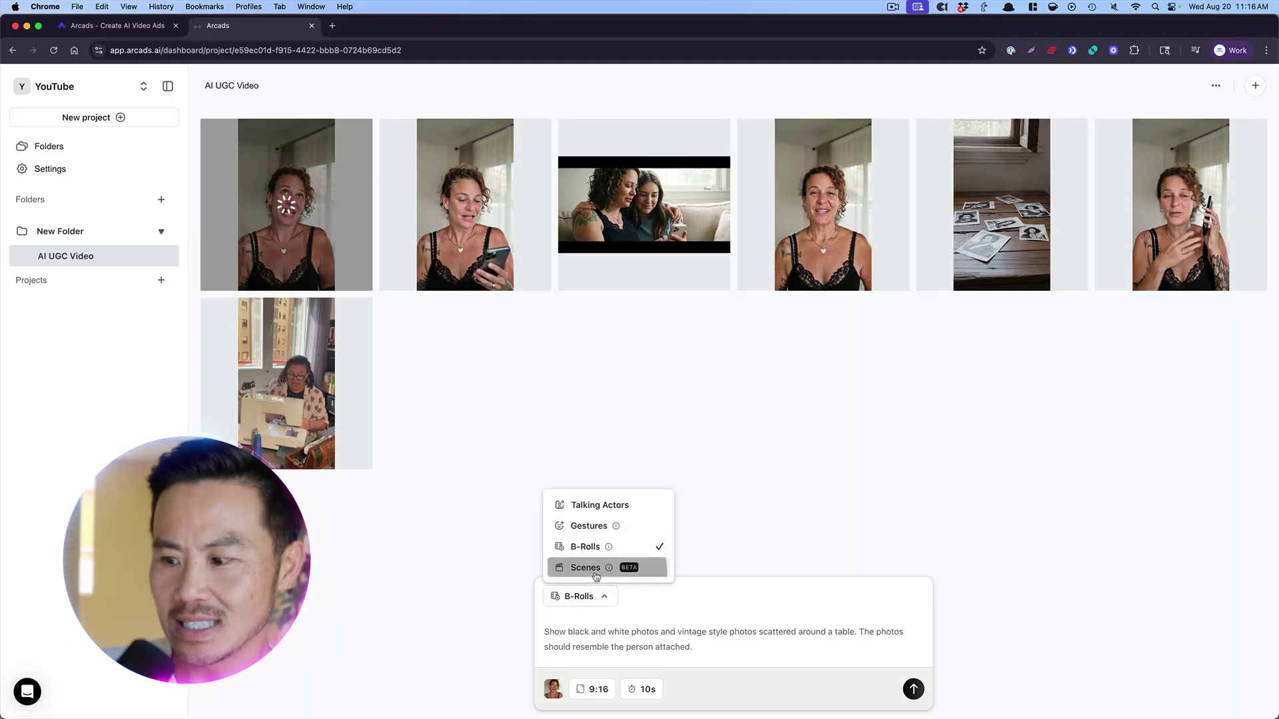
pyautogui.click(595, 572)
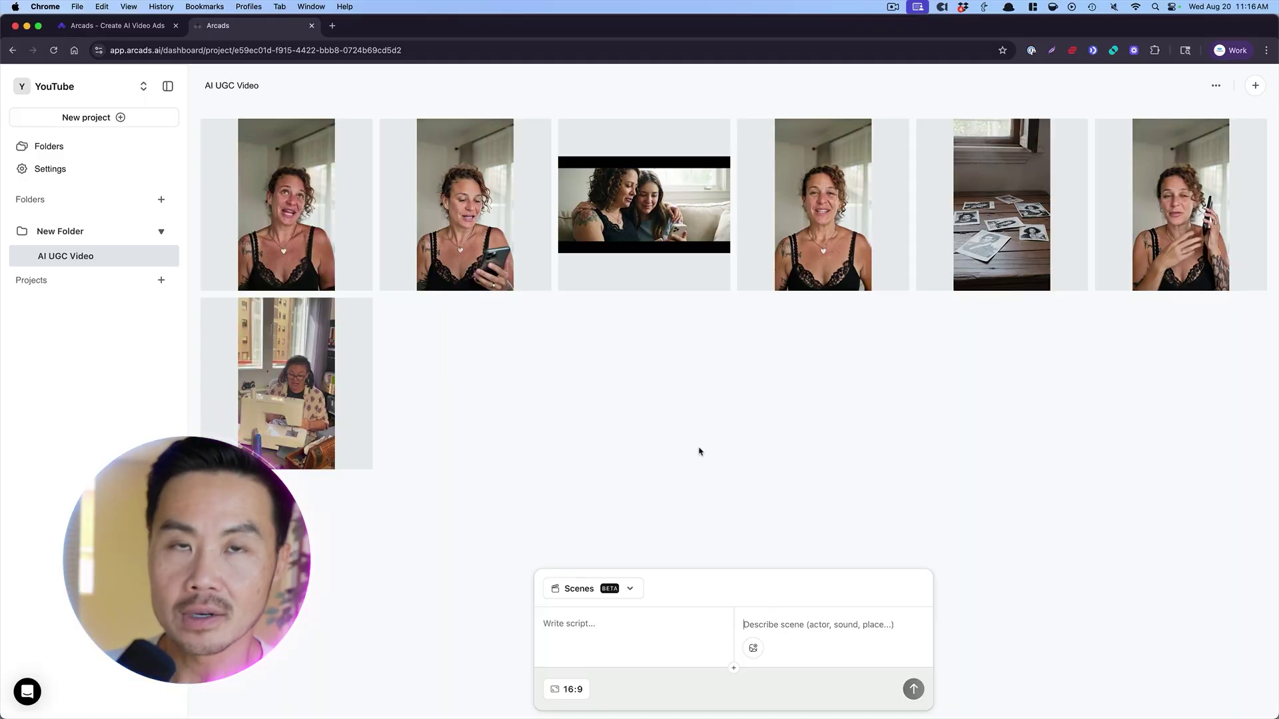
pyautogui.click(653, 272)
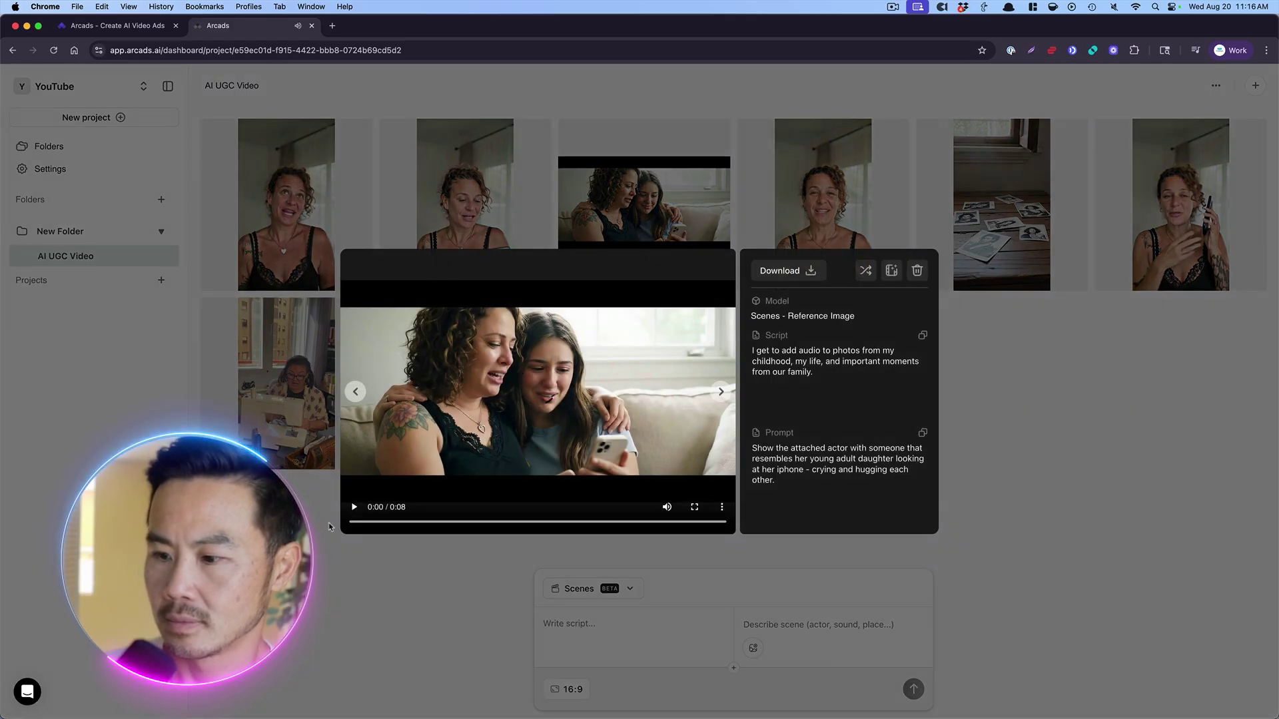
pyautogui.click(354, 507)
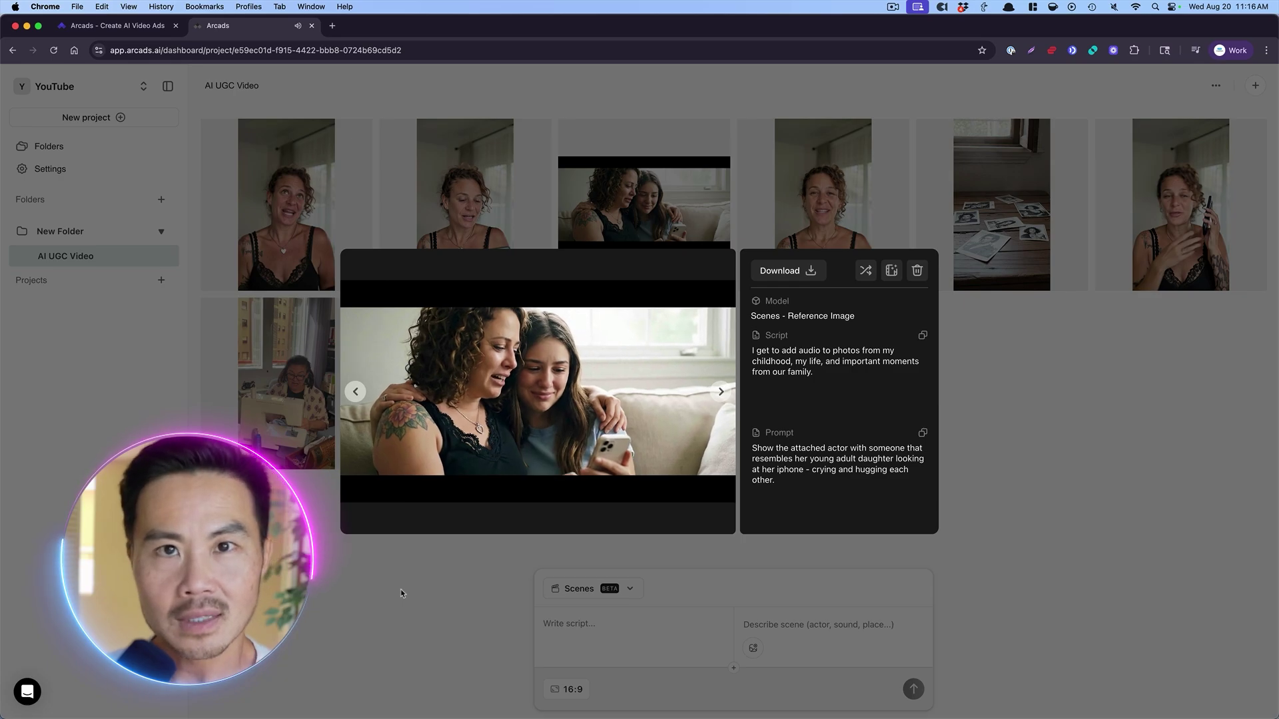
pyautogui.click(401, 590)
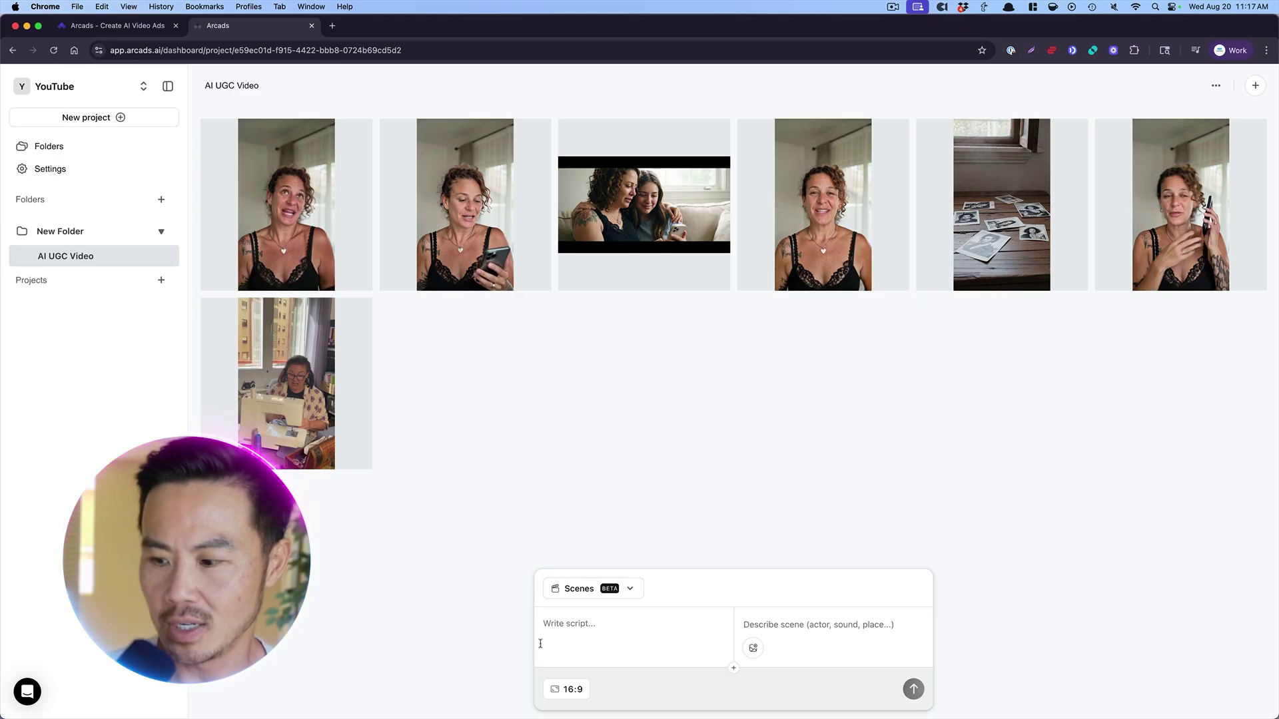
# Step: Remix the mother-and-daughter scene at 9:16 and confirm generating it
pyautogui.click(576, 697)
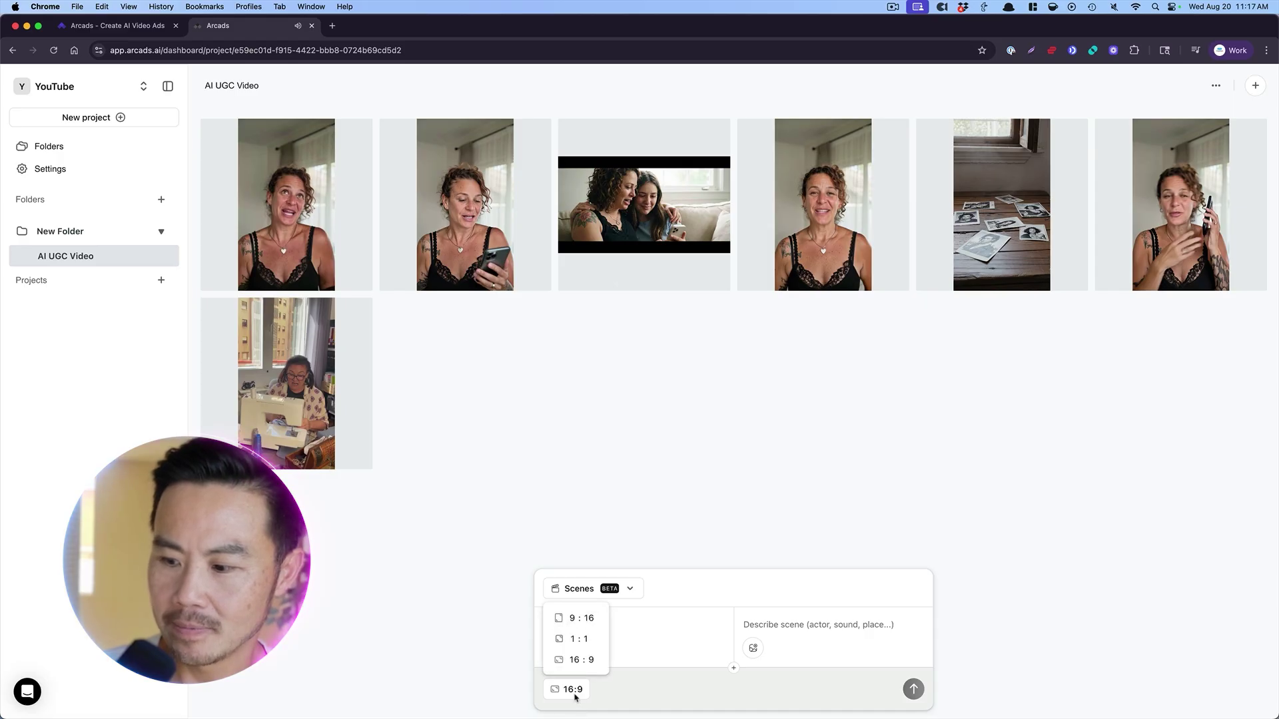
pyautogui.click(585, 624)
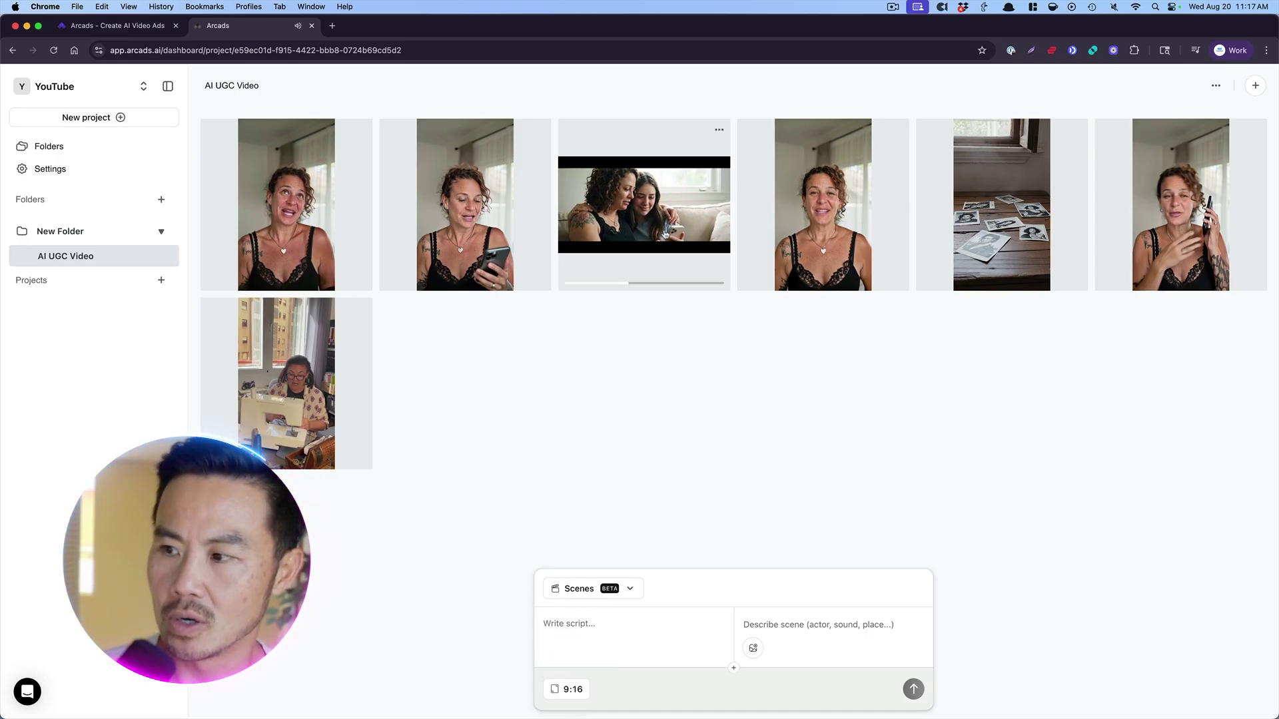
pyautogui.click(719, 133)
pyautogui.click(749, 209)
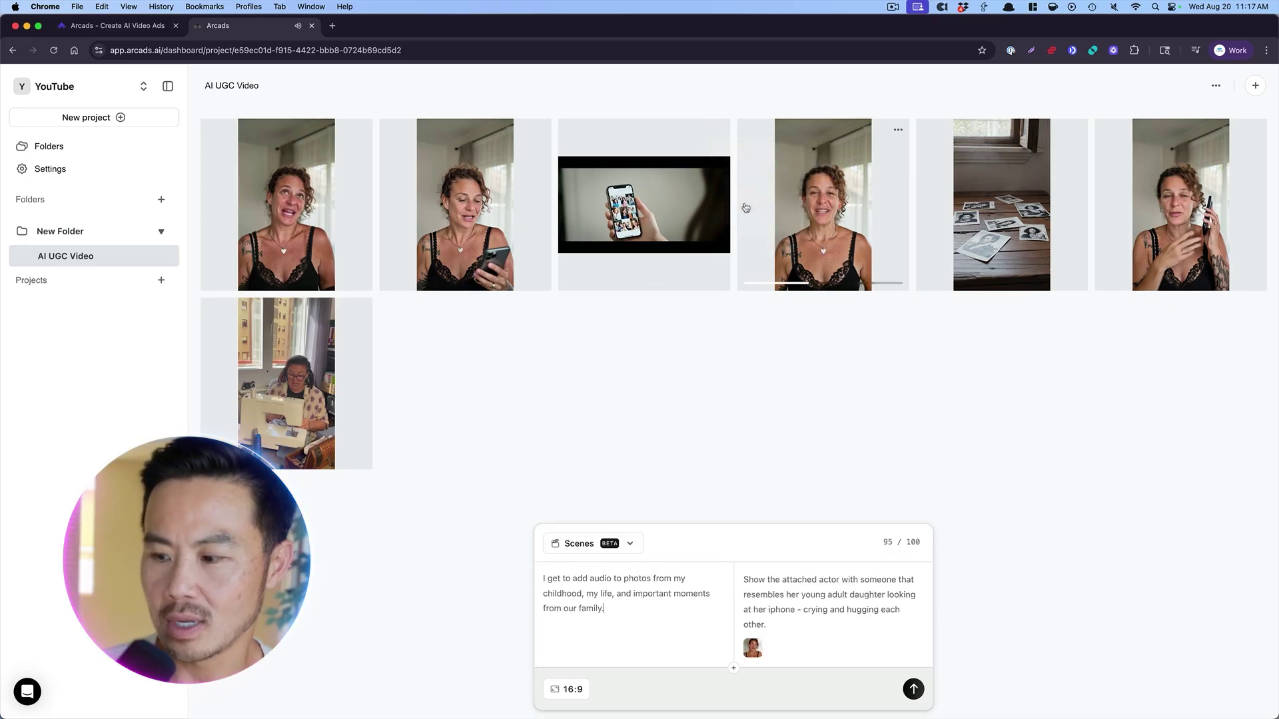
pyautogui.click(571, 691)
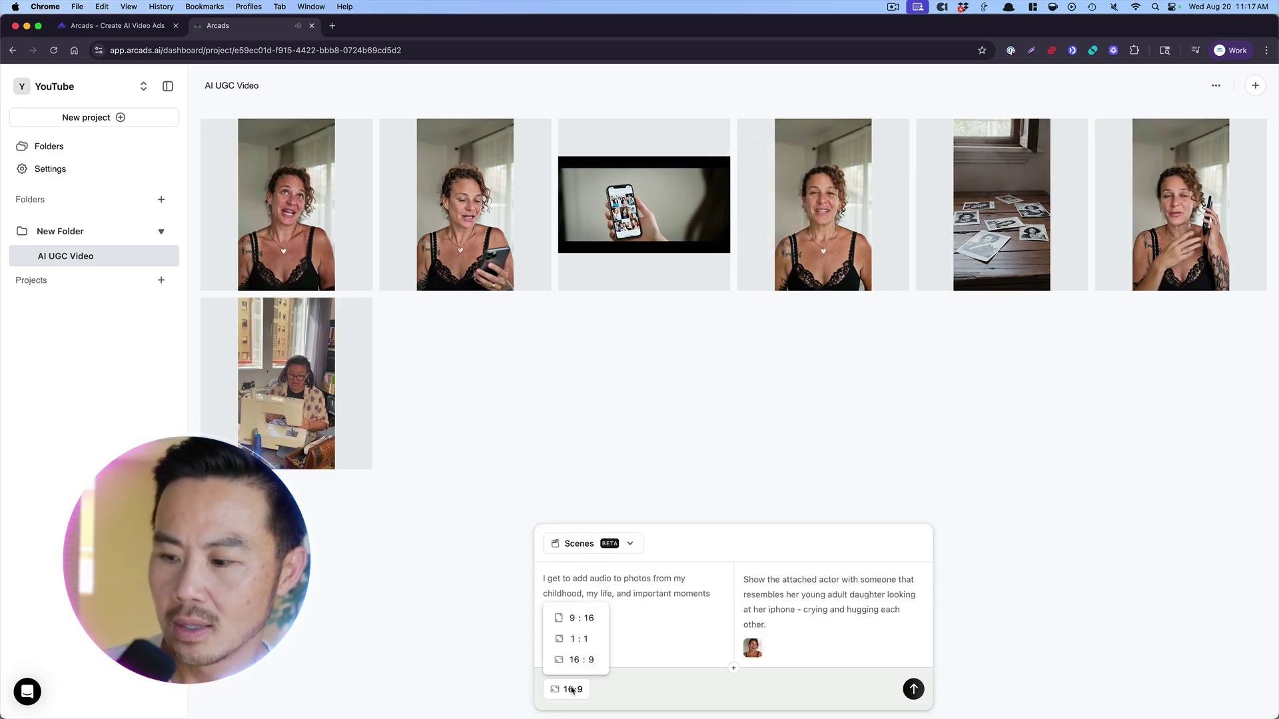
pyautogui.click(581, 614)
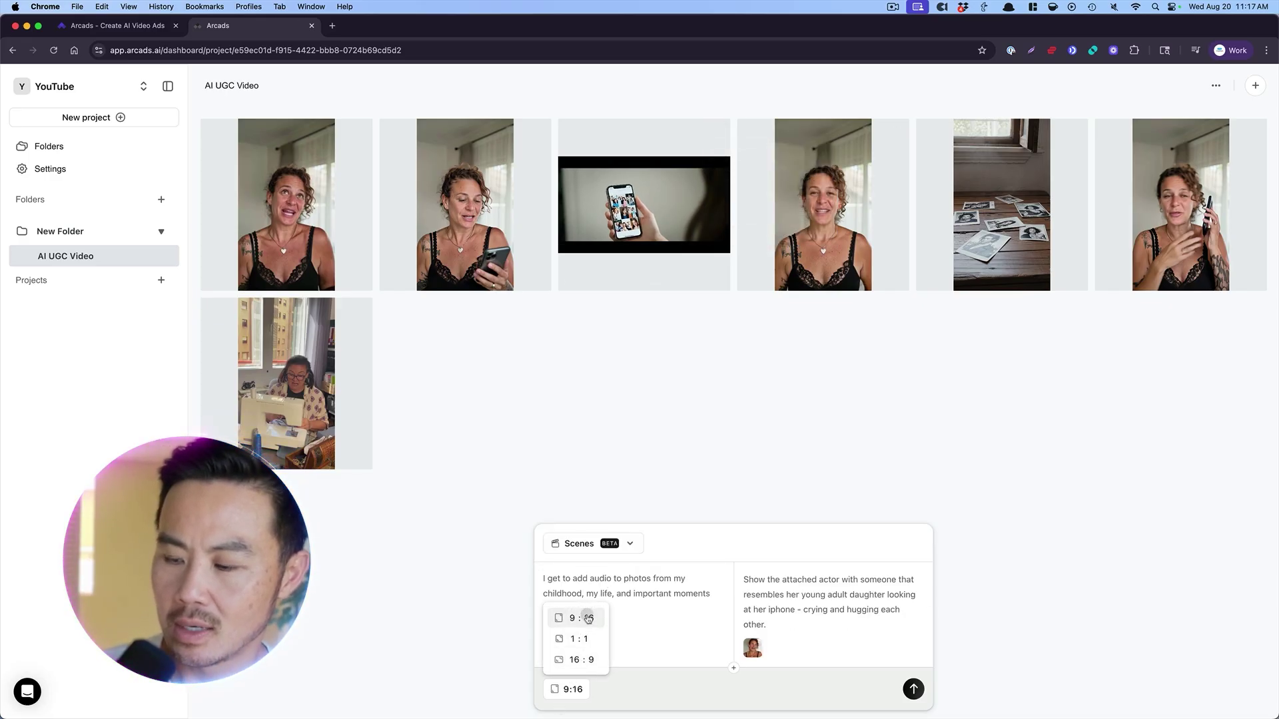
pyautogui.click(912, 690)
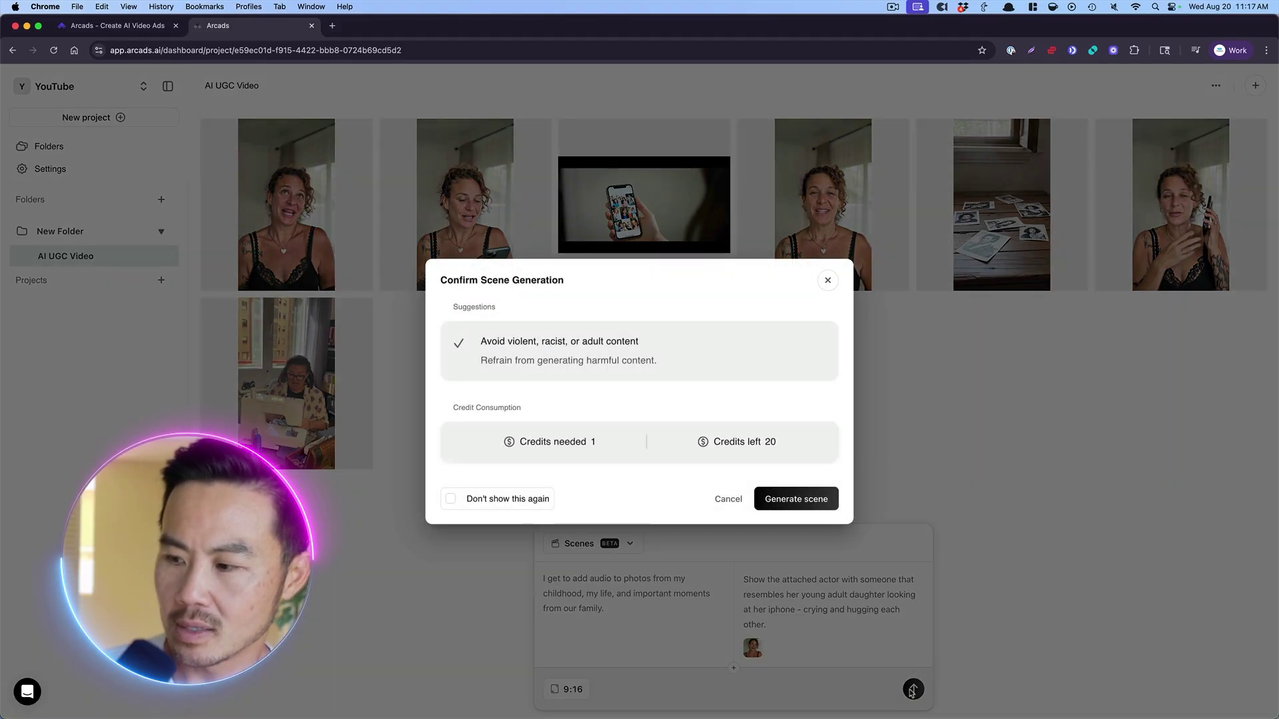
pyautogui.click(814, 501)
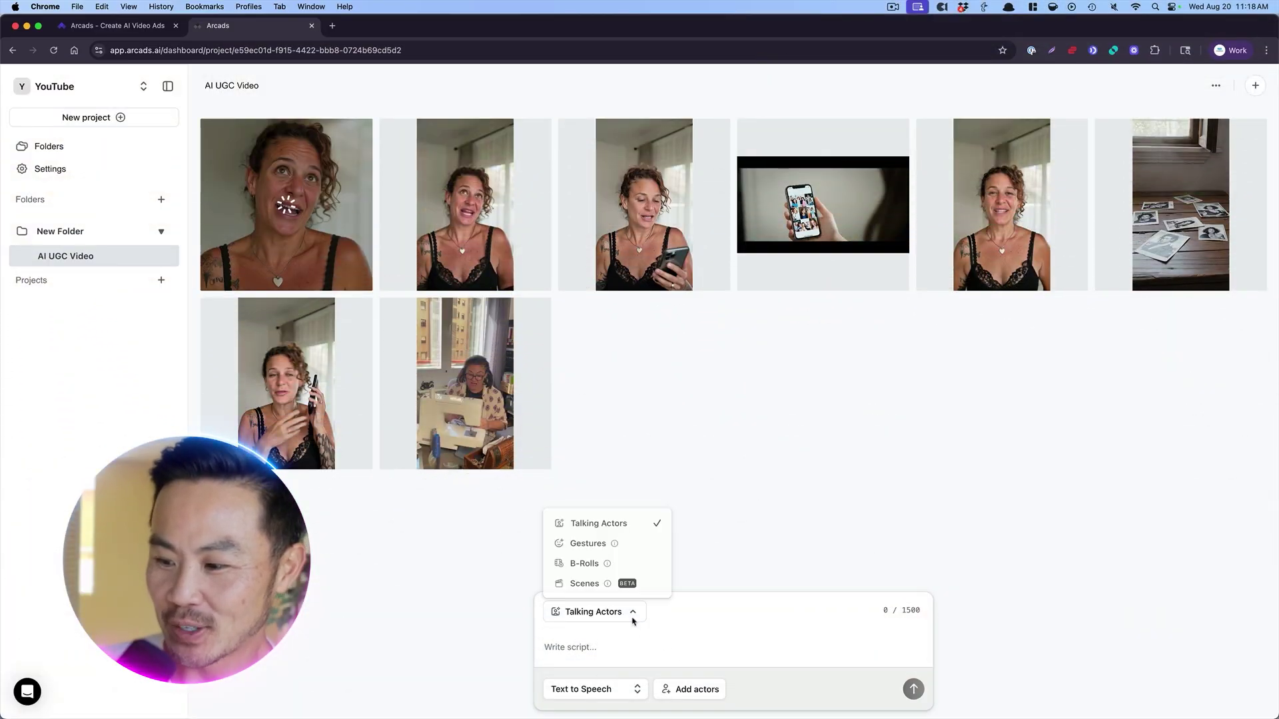
# Step: Show My actors in the actor picker, dismissing the Create Actor dialog without creating one
pyautogui.click(677, 690)
pyautogui.click(677, 691)
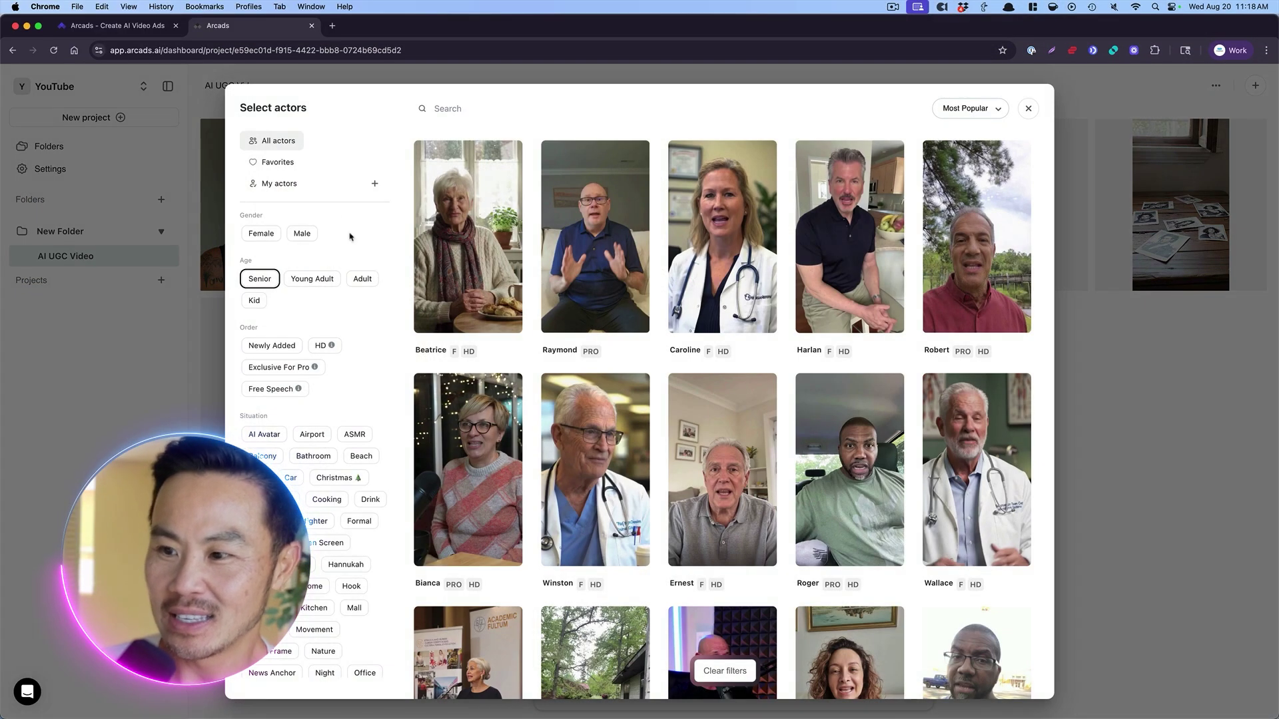
pyautogui.click(374, 185)
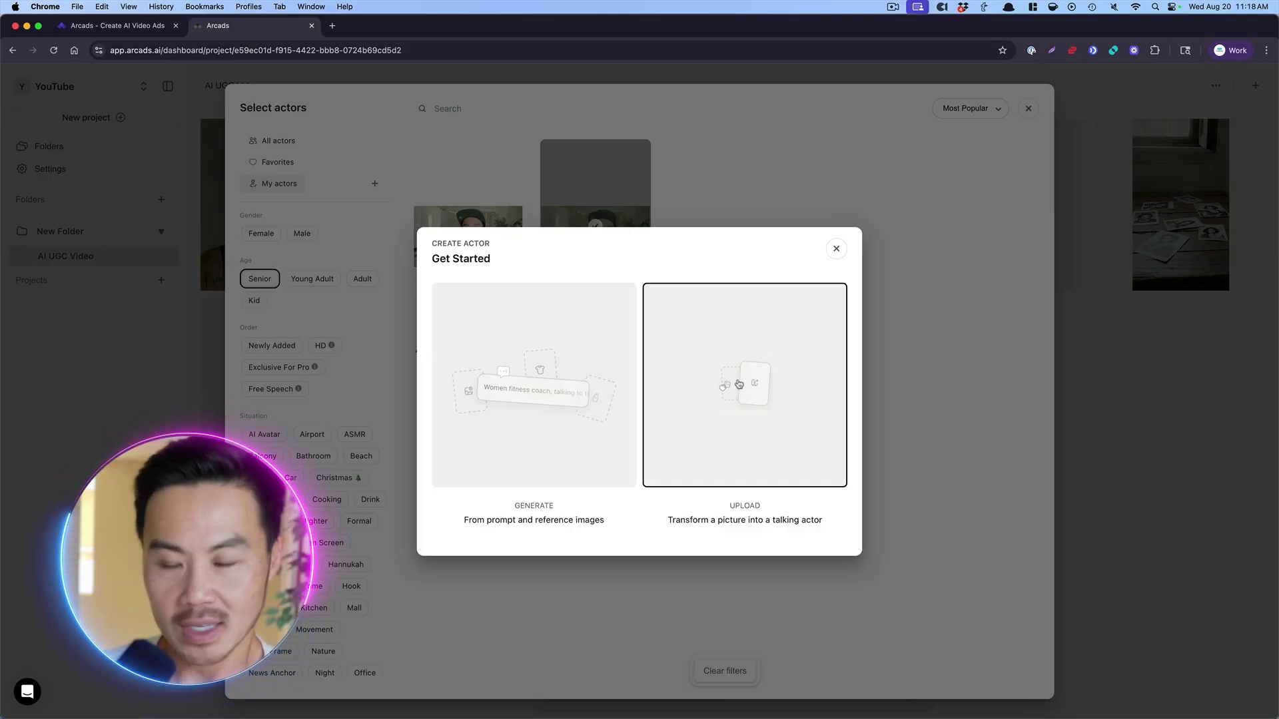
pyautogui.click(836, 249)
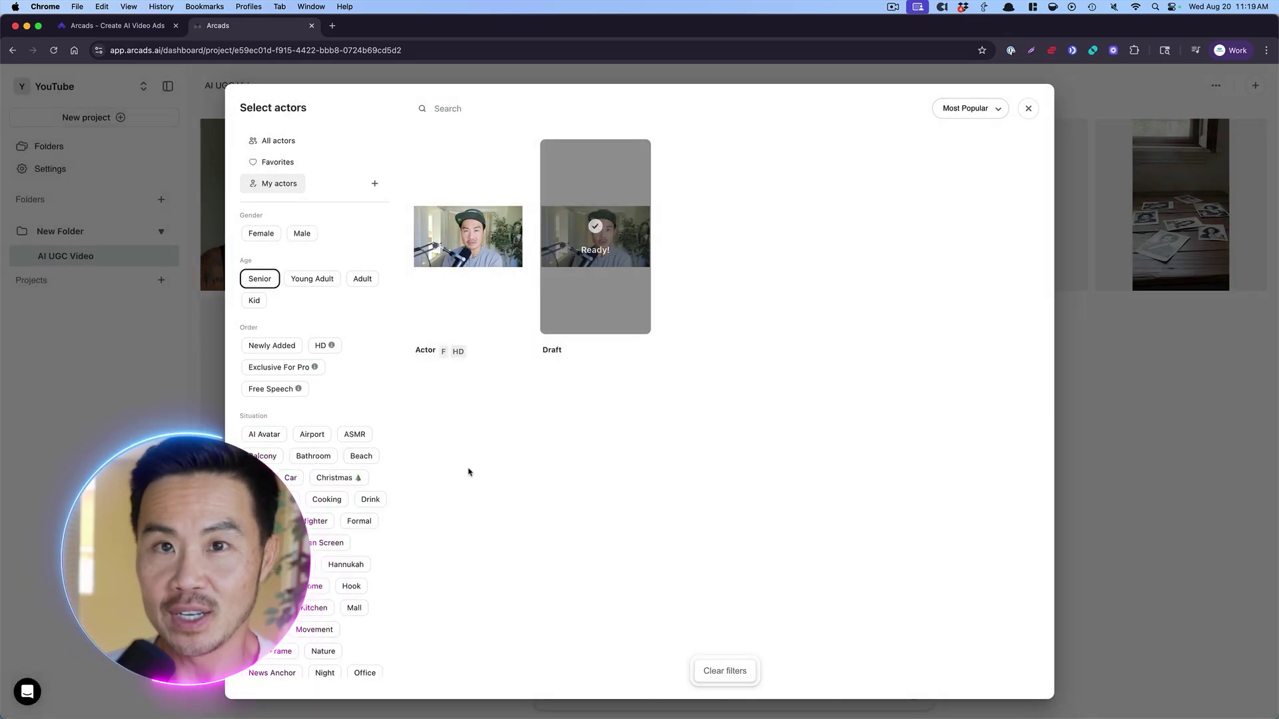
# Step: Preview the custom HD Actor card in the own-actors list
pyautogui.moveTo(500, 327)
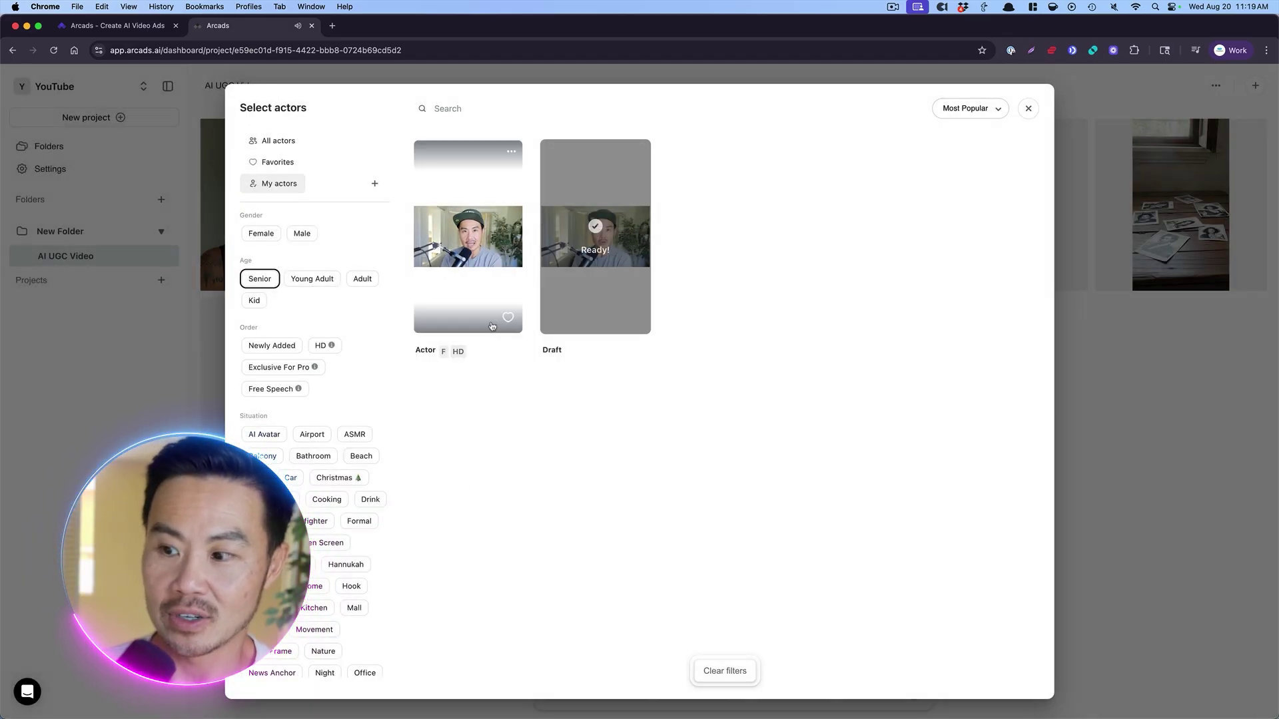